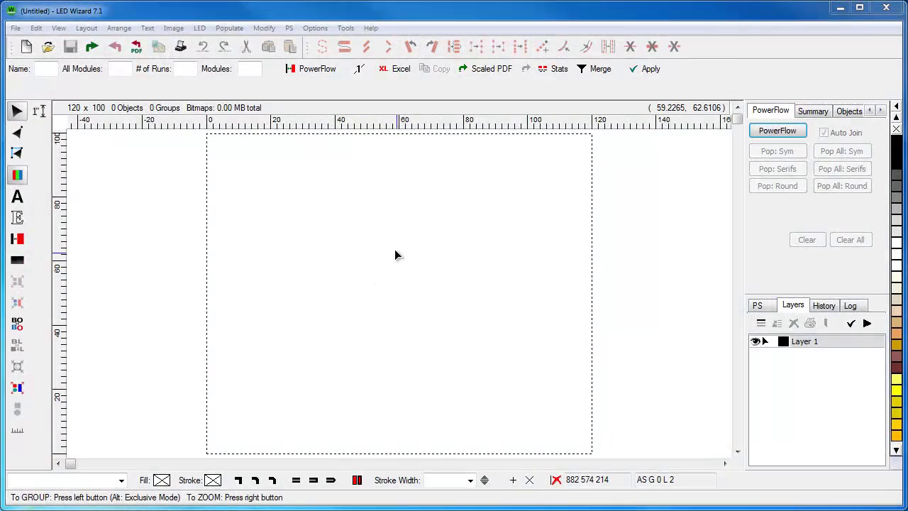
- Import only the front elevation part of crunch.ai, cropping out the title block below it
click(92, 47)
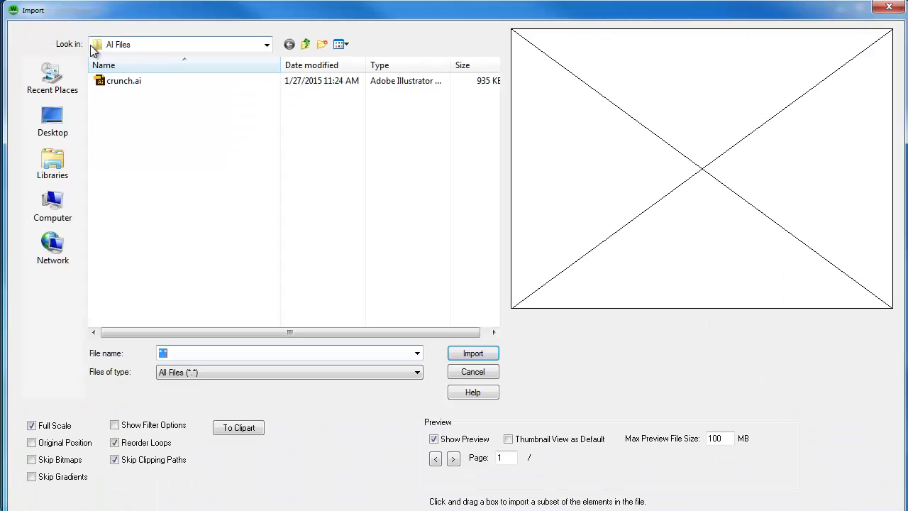
click(144, 78)
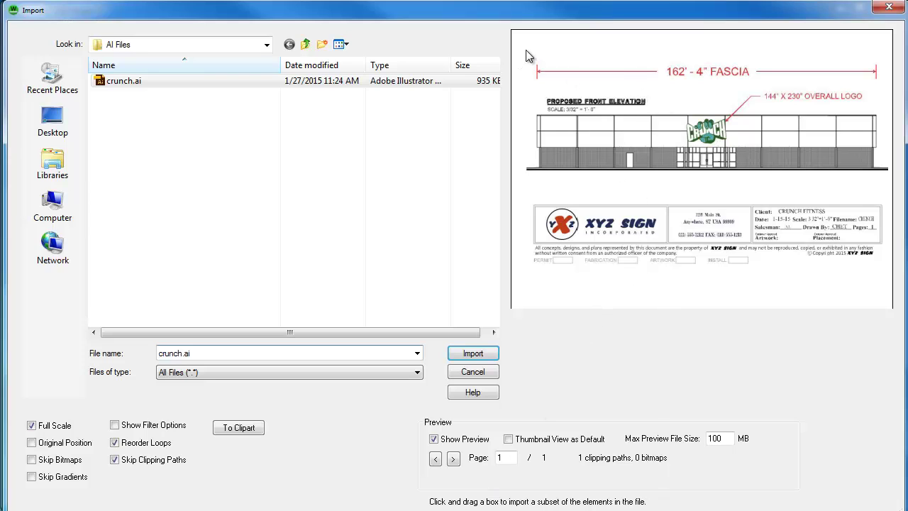
drag(526, 51, 897, 188)
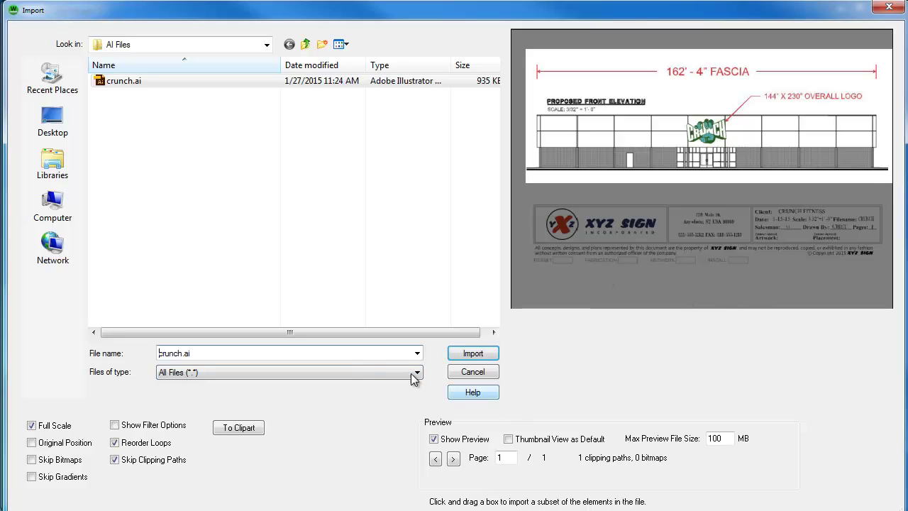
click(473, 354)
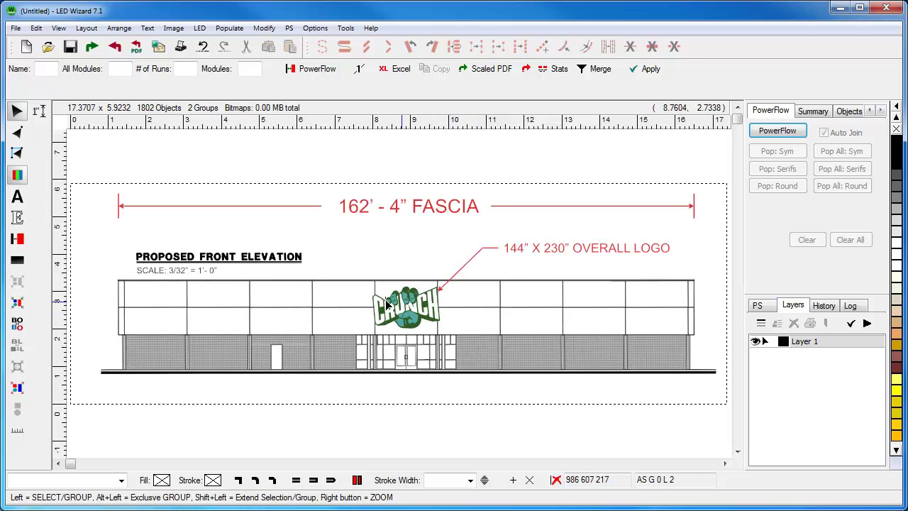
- Check the drawn size of the white CRUNCH lettering in the storefront elevation
drag(346, 268, 500, 348)
click(398, 276)
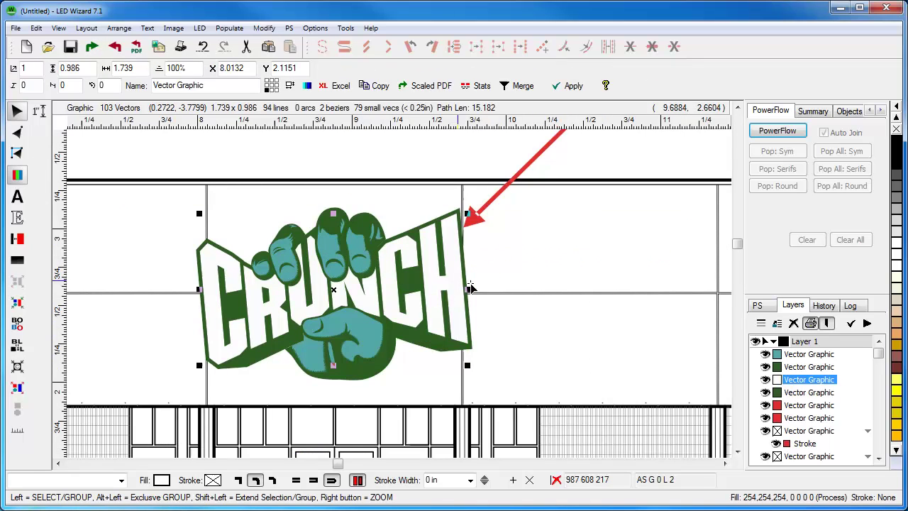
right_click(393, 220)
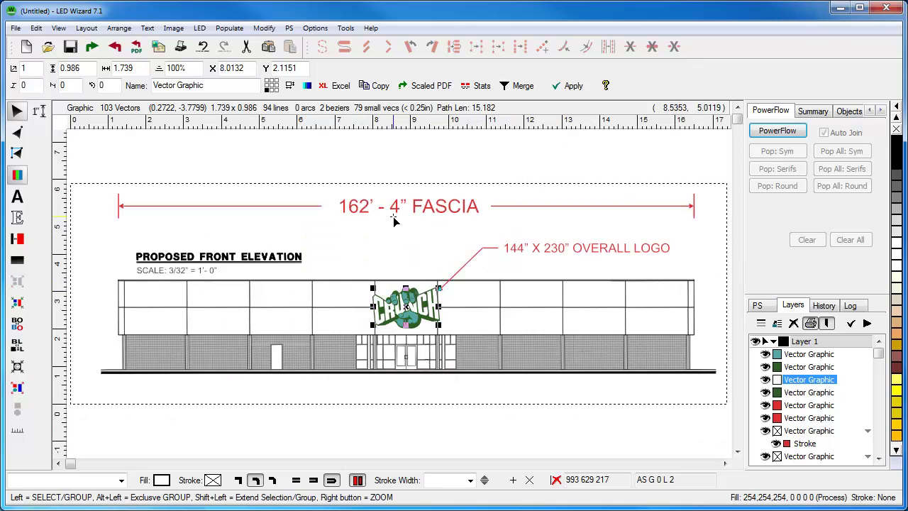
click(331, 164)
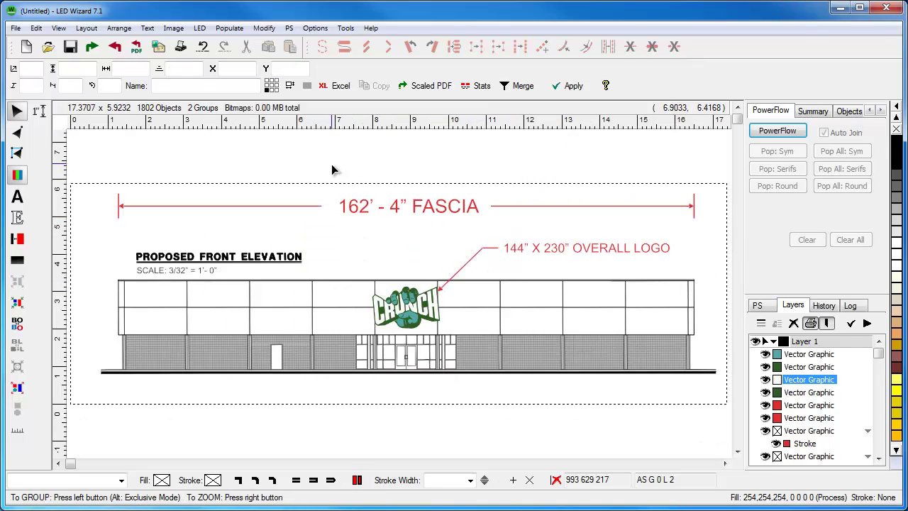
- With the Extraction tool, pick the four logo objects: banner outline, lettering, hand outline and inner hand shapes
click(199, 27)
click(238, 71)
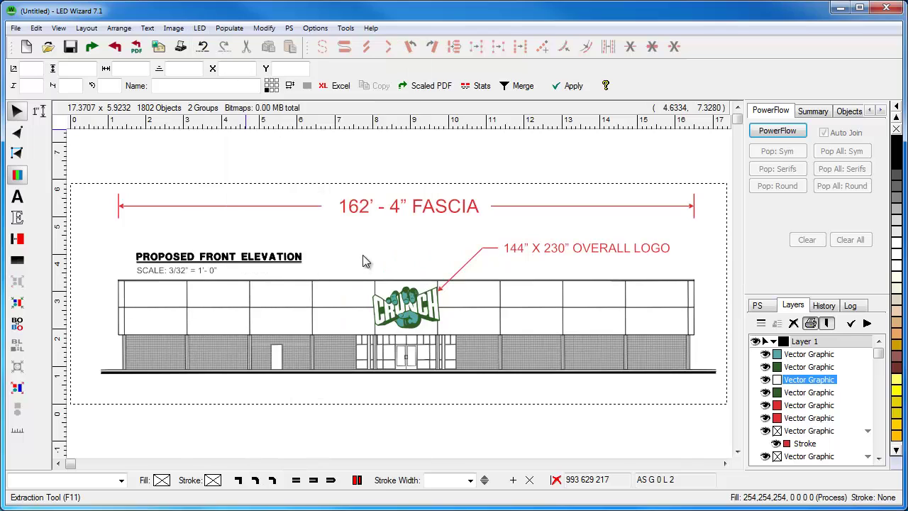
drag(356, 270, 464, 345)
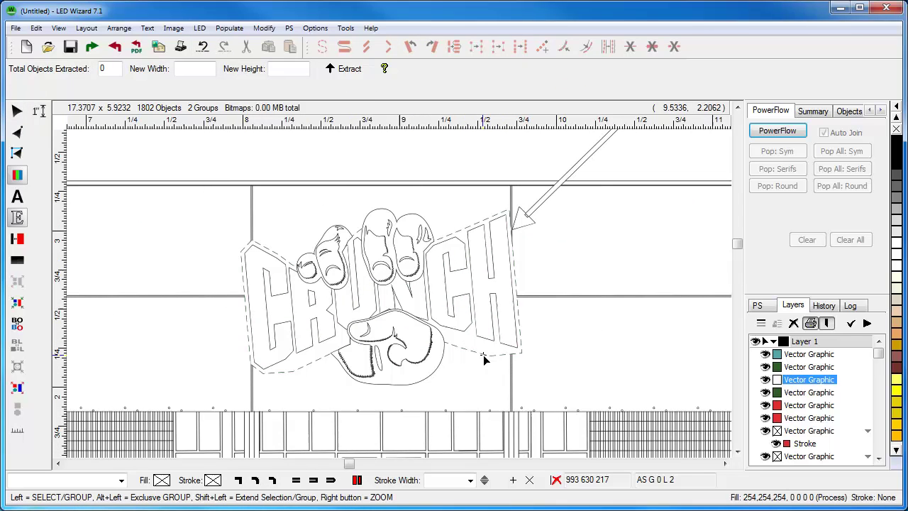
click(461, 269)
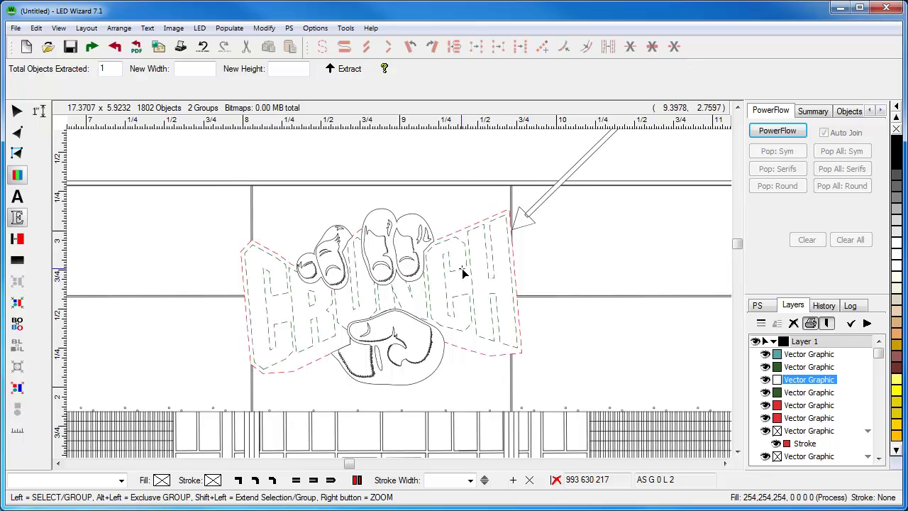
click(410, 239)
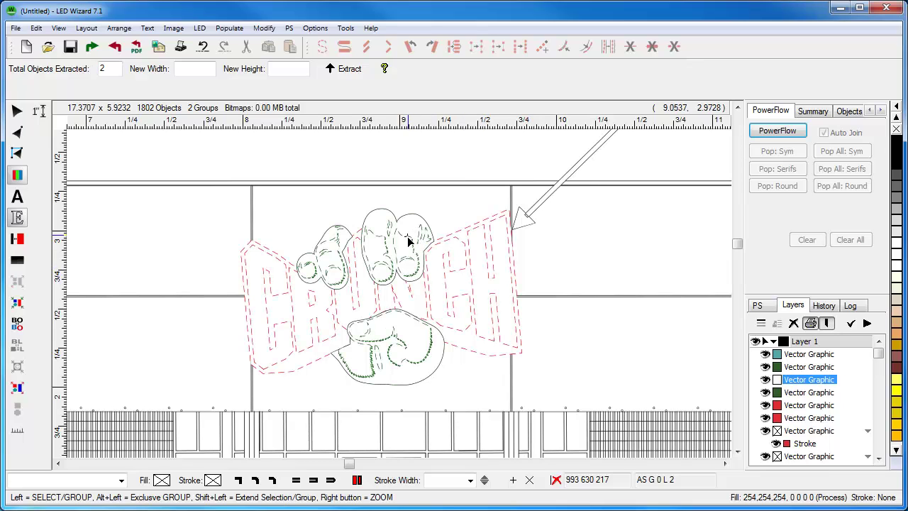
click(408, 222)
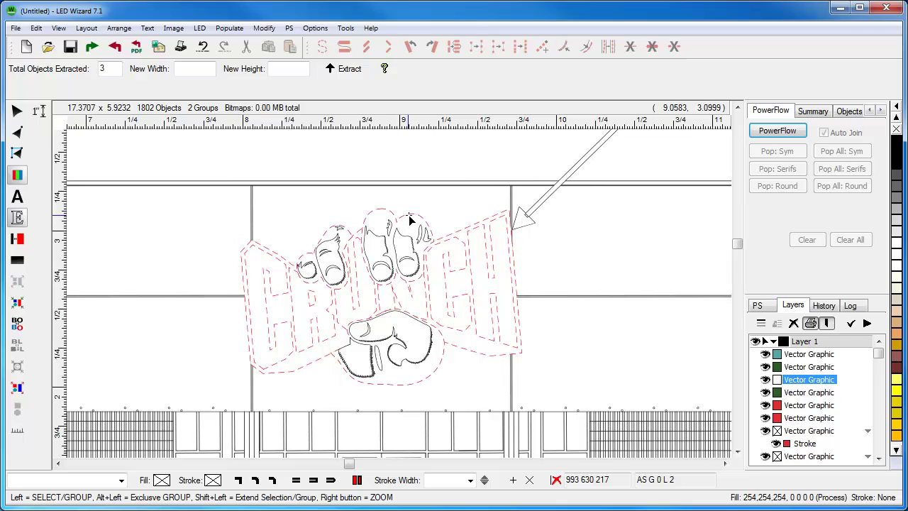
click(397, 240)
click(397, 239)
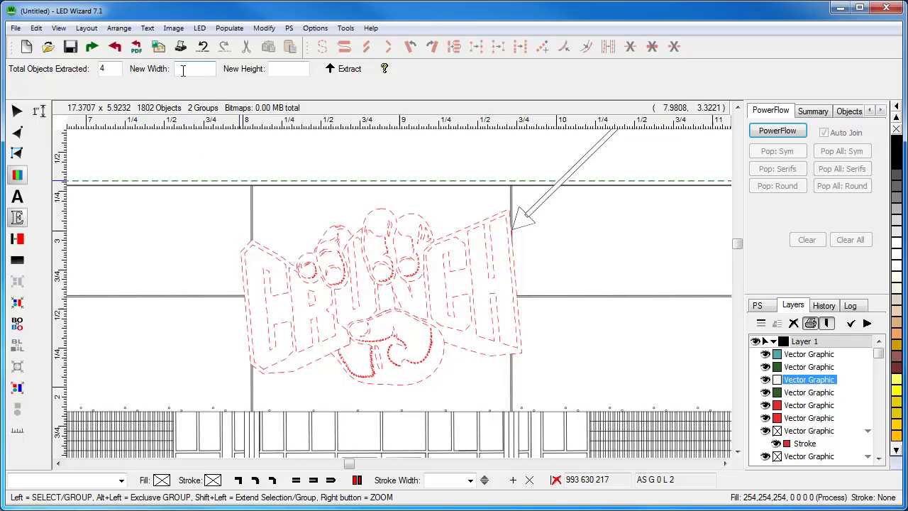
- Extract the picked logo objects at a new width of 230 and reposition the full-size copy slightly
right_click(322, 160)
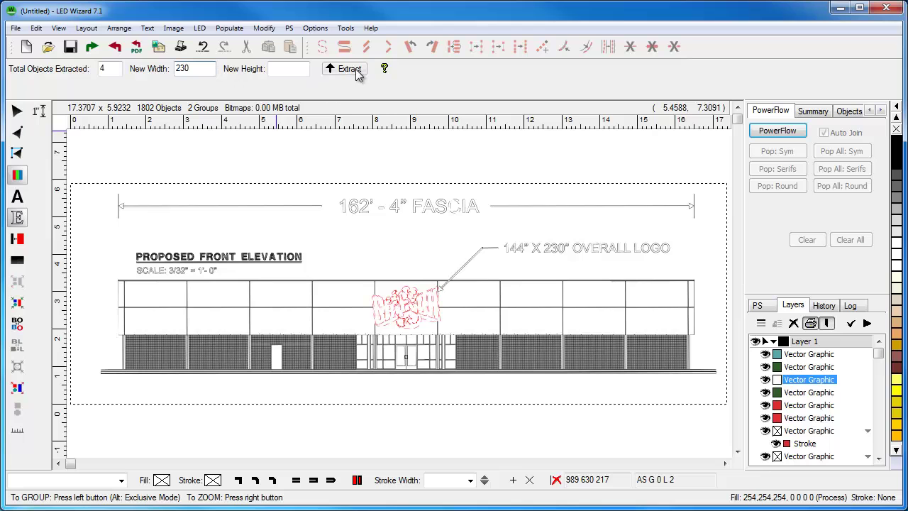
click(347, 69)
right_click(405, 274)
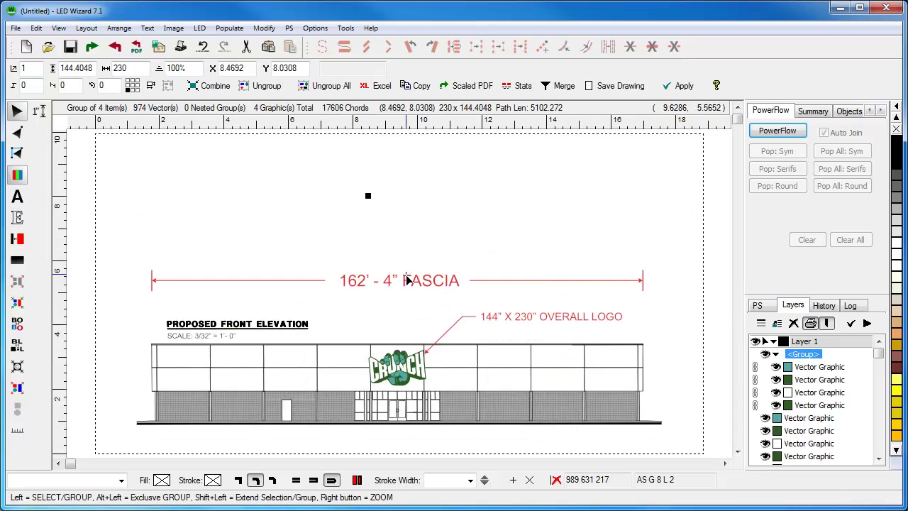
mouse_move(408, 286)
mouse_down()
mouse_move(416, 278)
mouse_move(404, 290)
mouse_up()
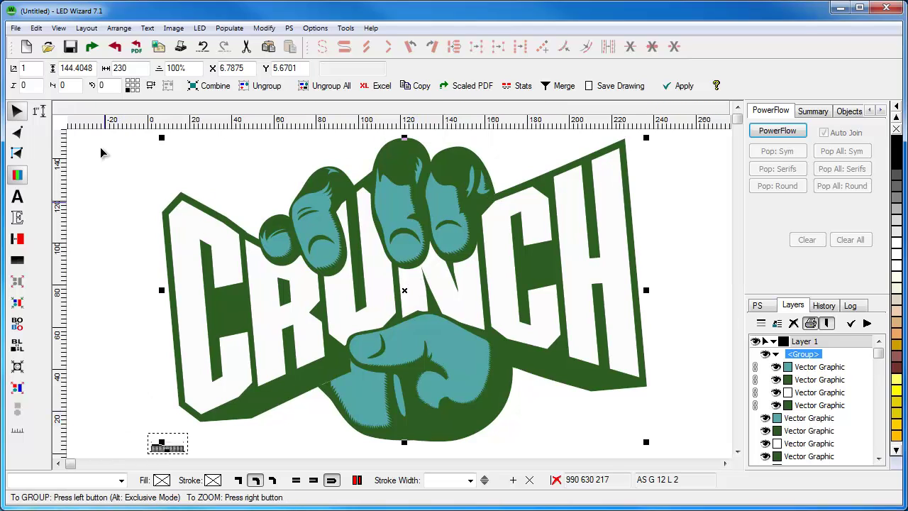
- Delete the original small-scale elevation drawing, keeping only the extracted full-size logo
drag(129, 407, 217, 449)
drag(122, 391, 373, 235)
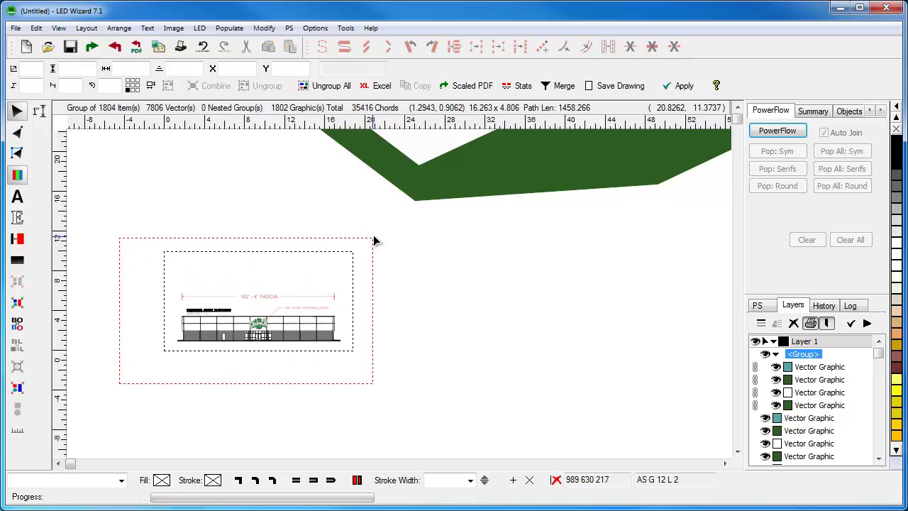
key(Delete)
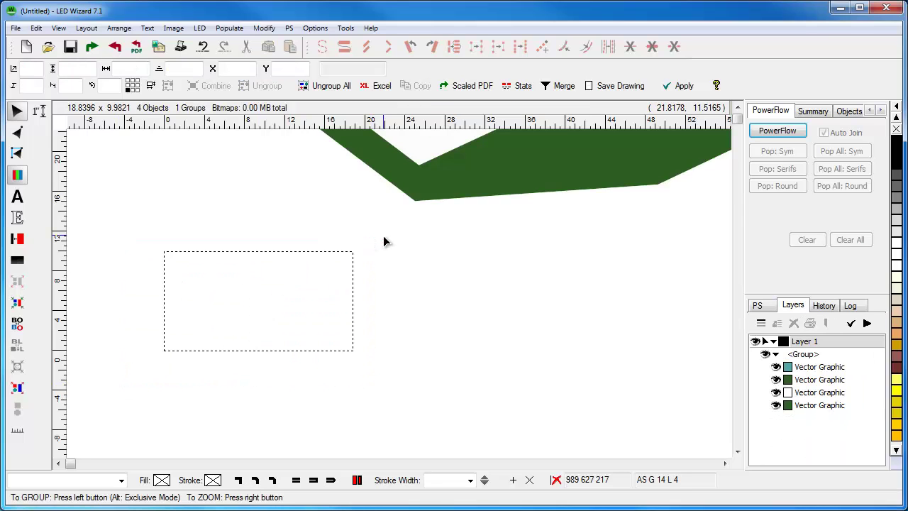
right_click(383, 238)
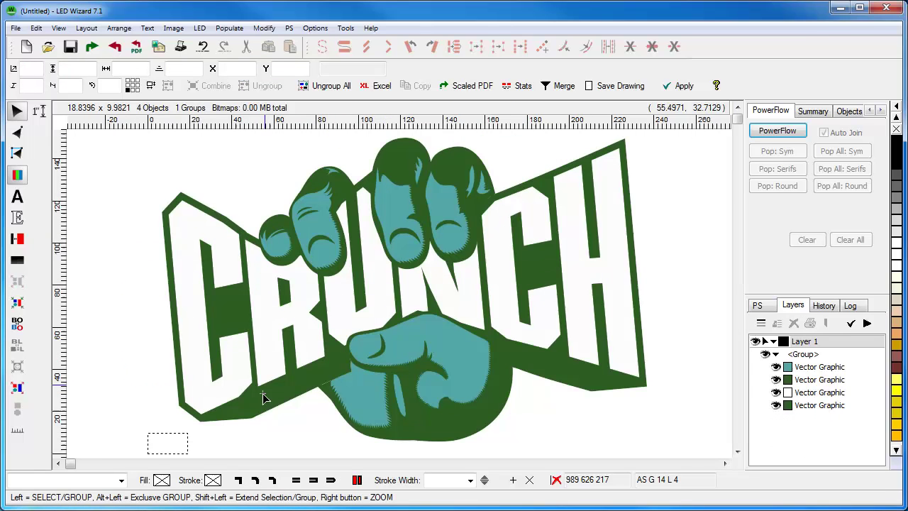
- Enlarge the drawing area to about 247.6 by 157.5 and position the logo inside it, shown as outlines
drag(184, 435, 652, 121)
mouse_move(543, 291)
mouse_down()
mouse_move(532, 281)
mouse_move(548, 283)
mouse_up()
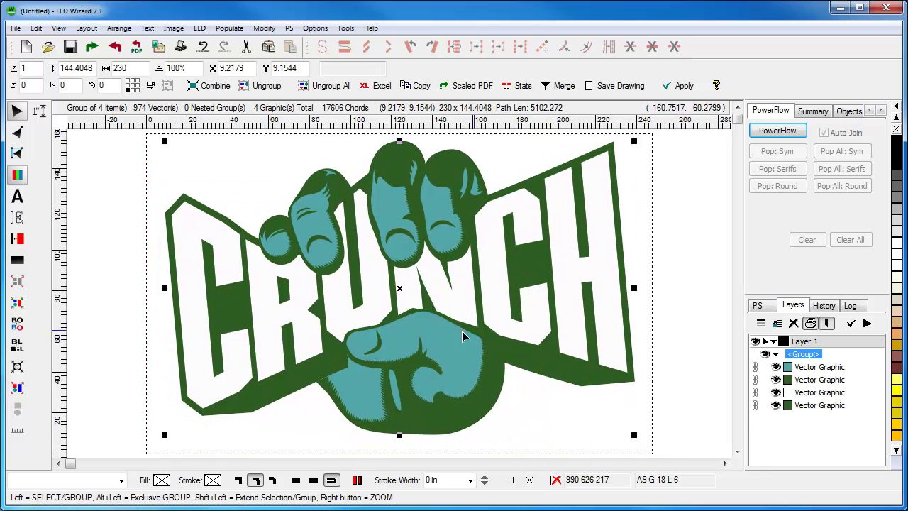
click(17, 174)
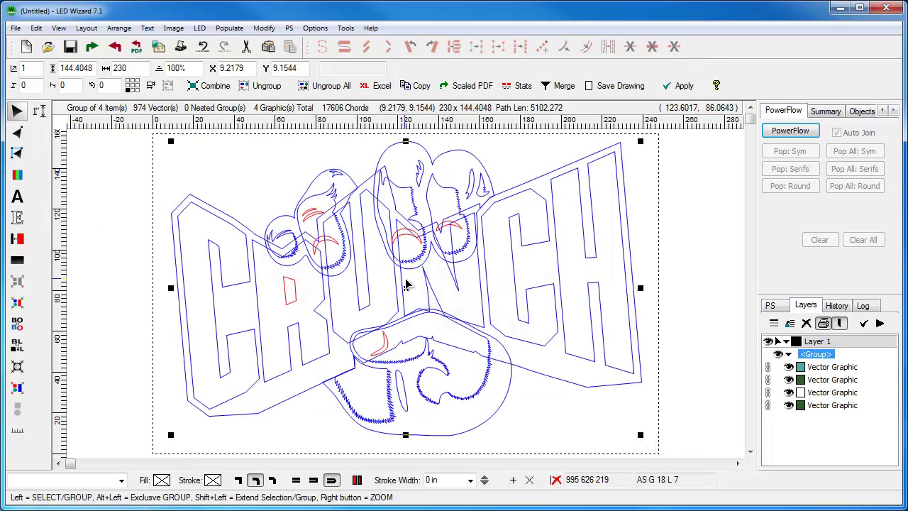
drag(406, 286, 402, 286)
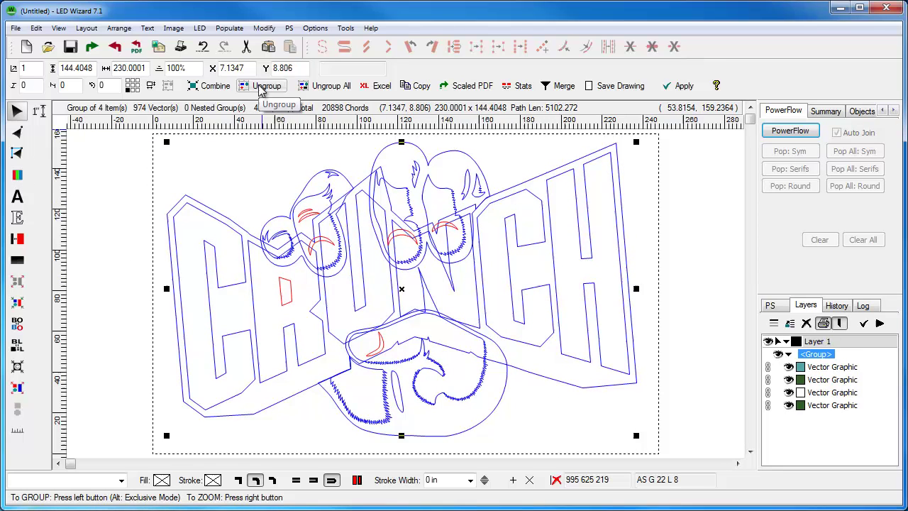
- Ungroup the logo and delete the white lettering and the teal inner hand shapes
click(261, 86)
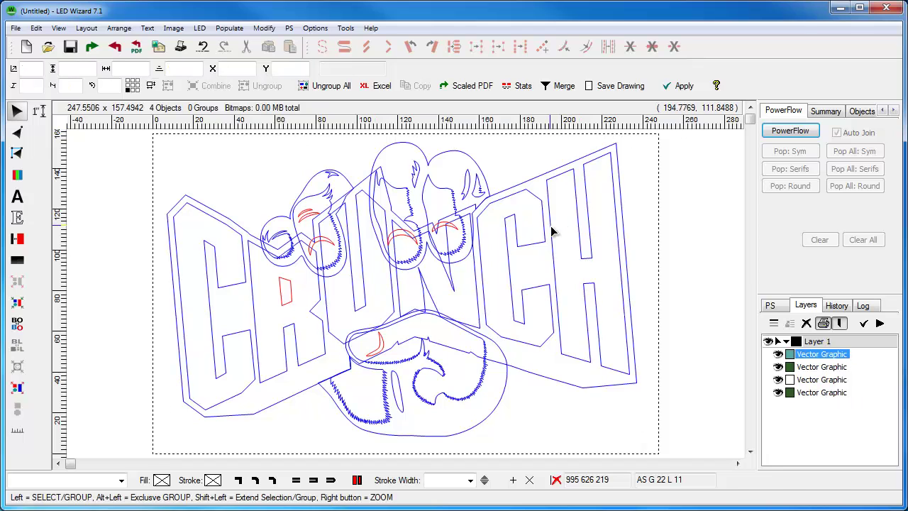
drag(552, 231, 560, 233)
key(Delete)
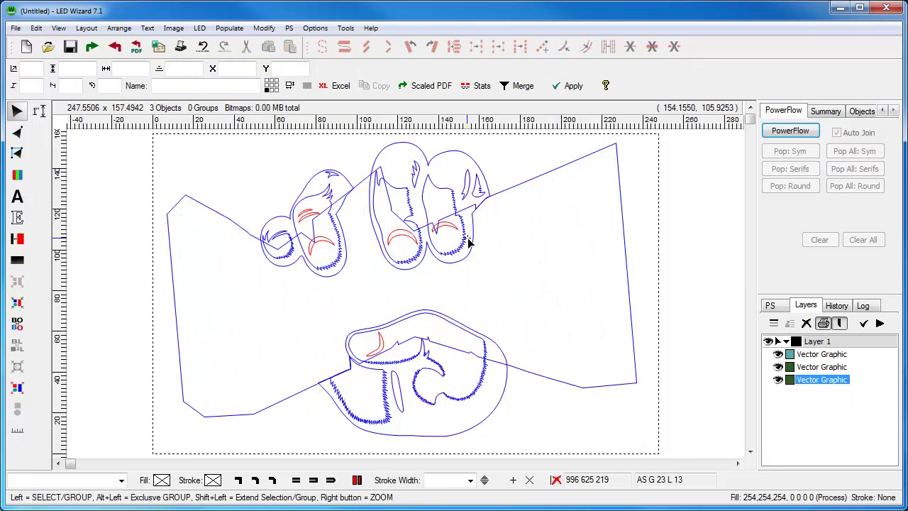
click(468, 244)
key(Delete)
click(470, 244)
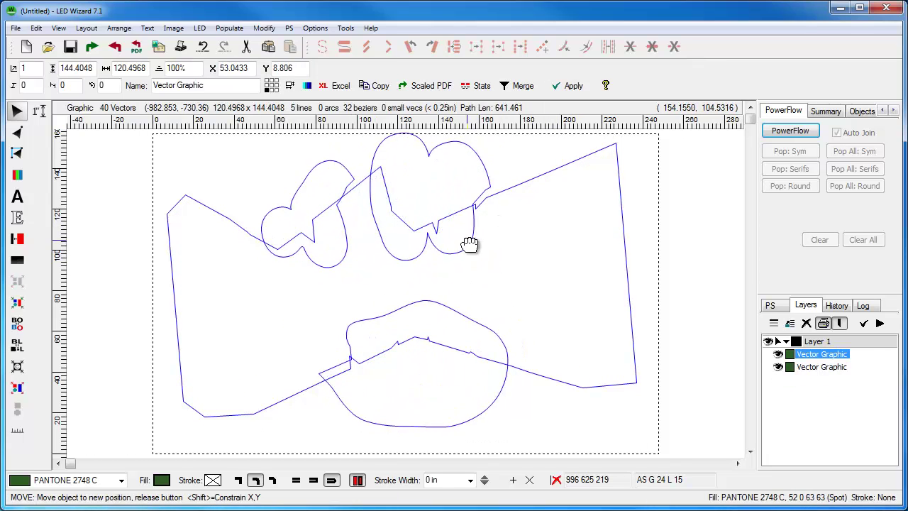
drag(470, 244, 514, 252)
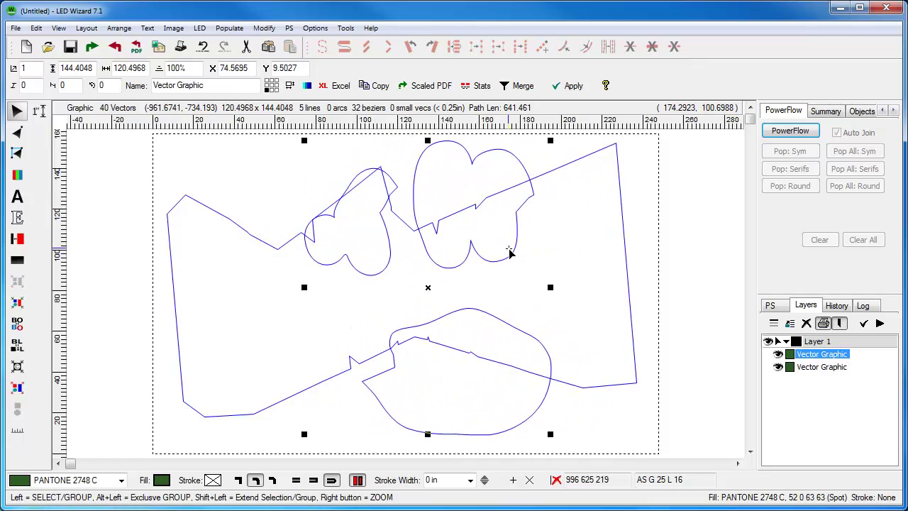
key(ctrl+z)
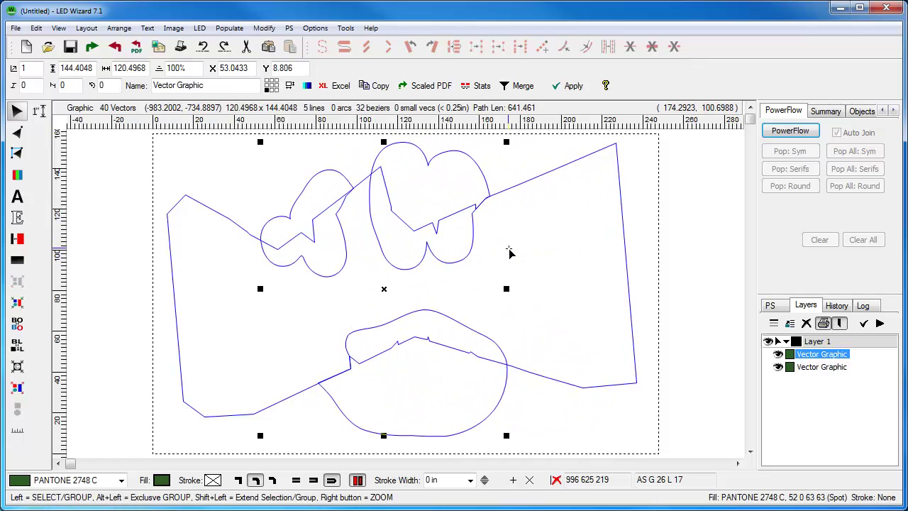
- Weld the hand outline and the banner outline into one contour and shift it slightly within the drawing area
shift+click(622, 212)
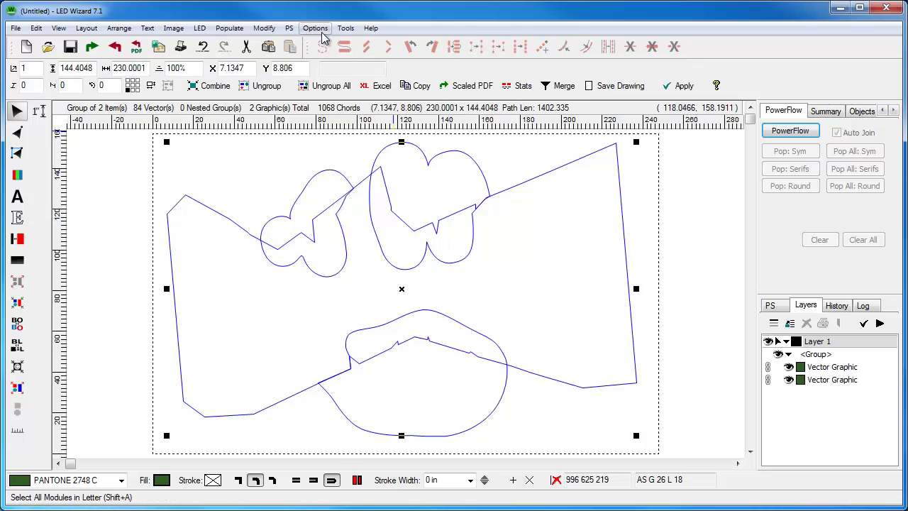
click(345, 29)
click(366, 97)
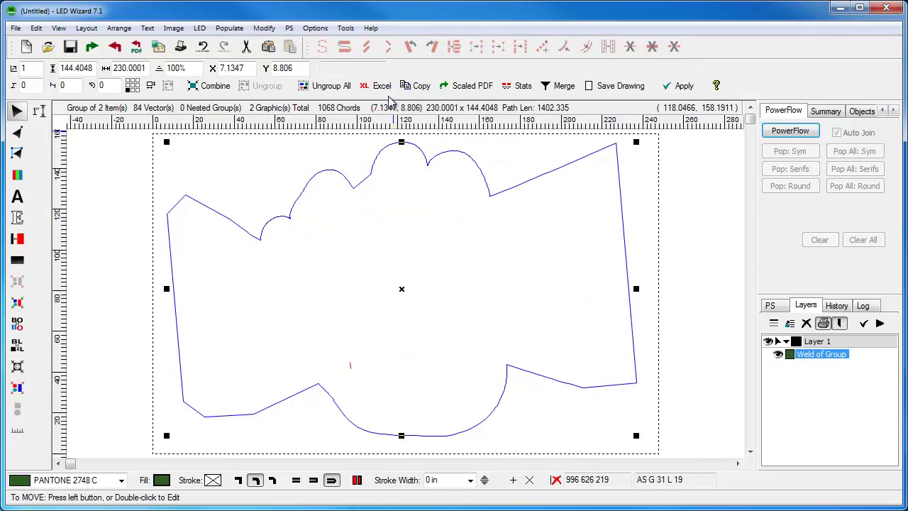
mouse_move(503, 300)
mouse_down()
mouse_move(513, 292)
mouse_move(515, 307)
mouse_up()
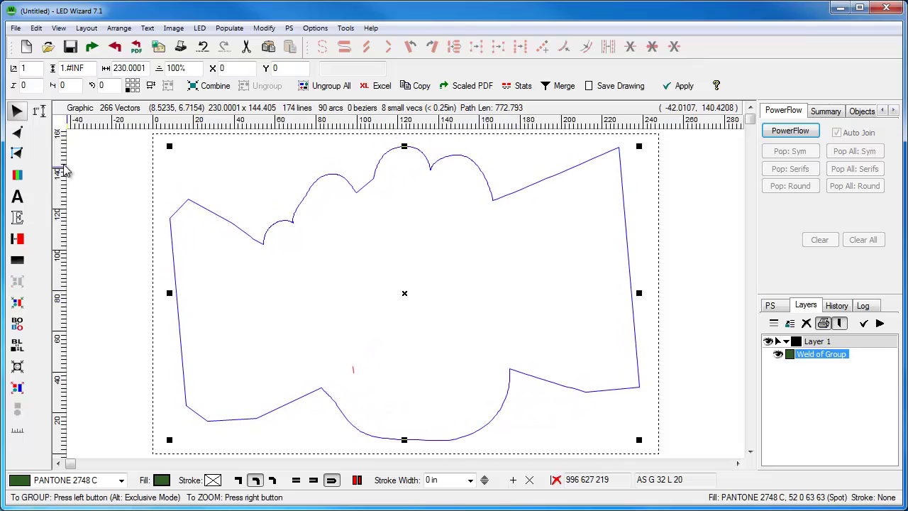
- Delete the short stray line and its leftover start point inside the welded contour using vector editing
click(17, 132)
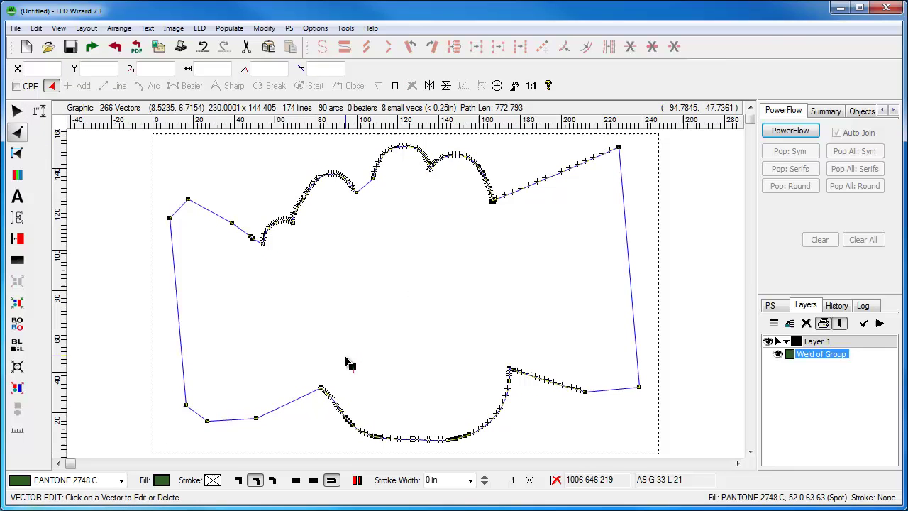
drag(339, 346, 404, 391)
click(276, 269)
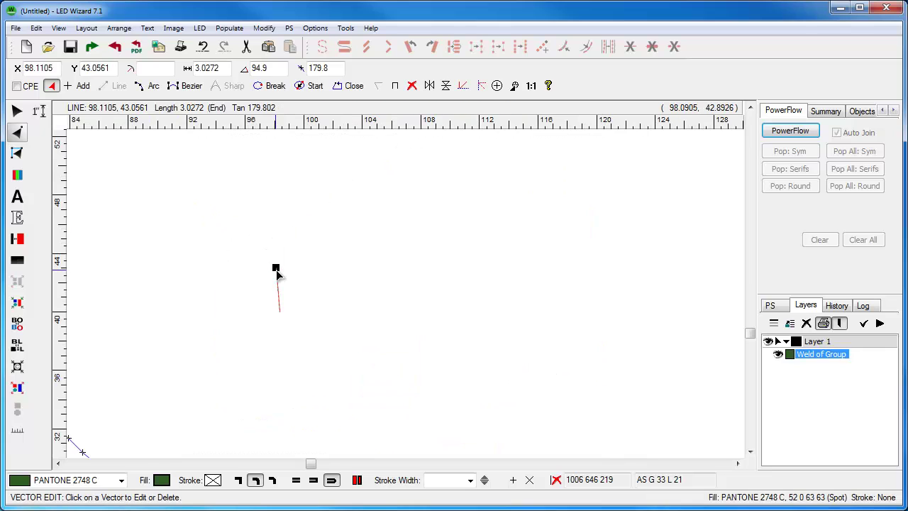
key(Delete)
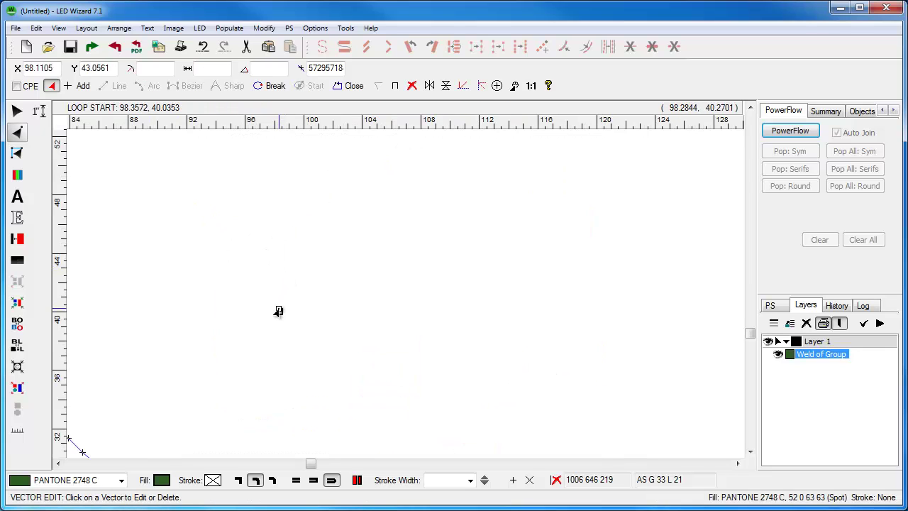
key(Delete)
right_click(281, 310)
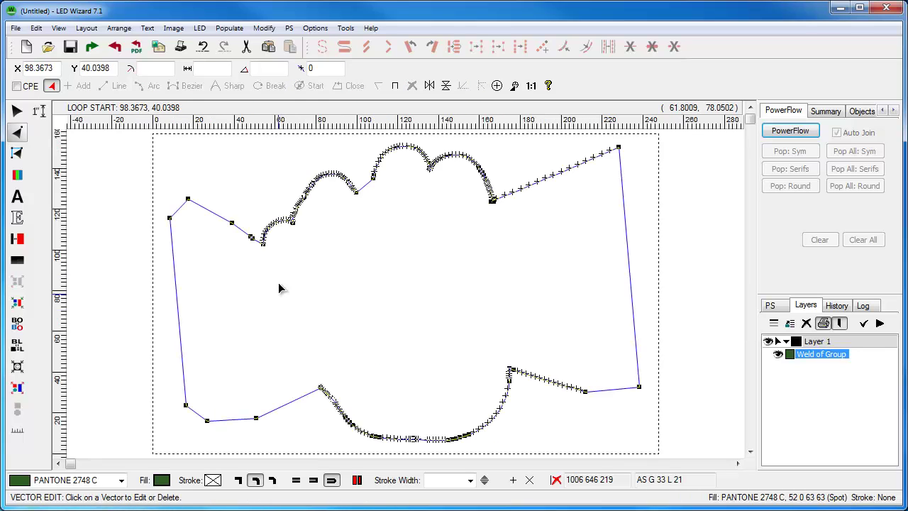
- Recreate the welded outline with Bezier curves using the tight setting and check its reduced points
drag(257, 251, 345, 182)
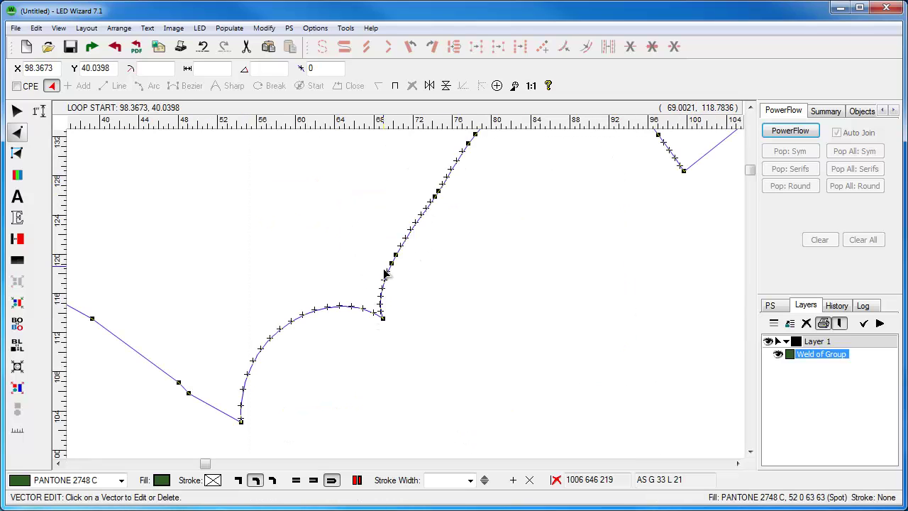
key(z)
click(351, 315)
click(17, 111)
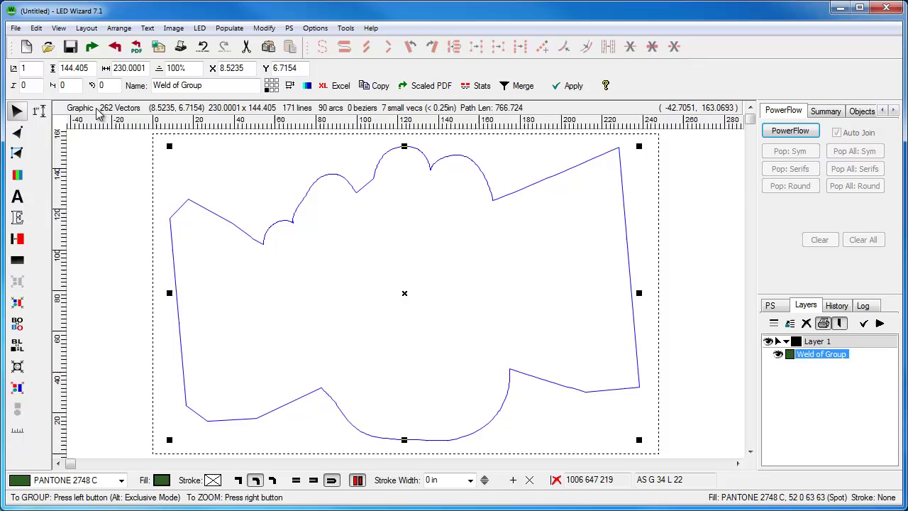
click(199, 28)
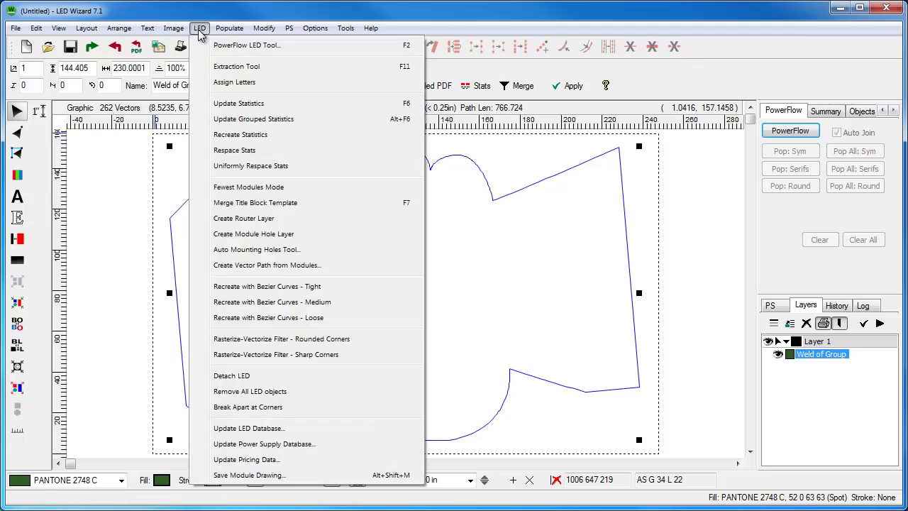
click(345, 286)
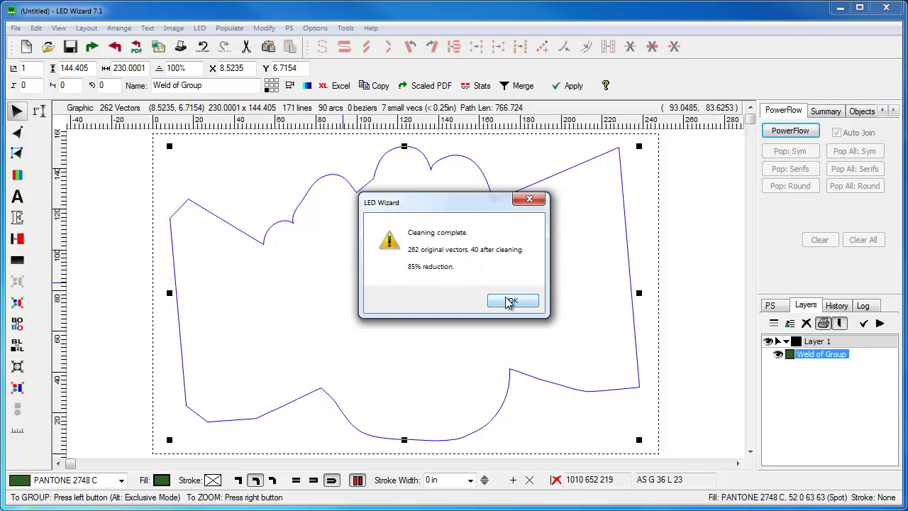
click(513, 303)
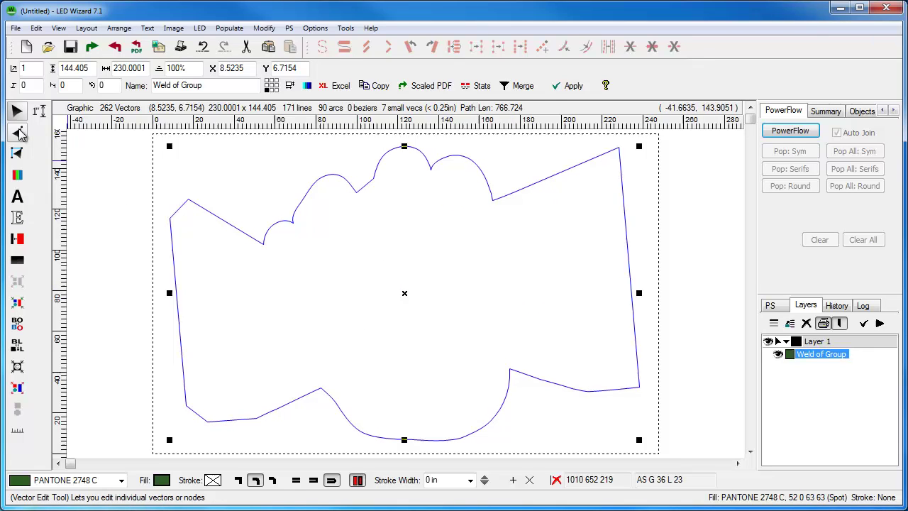
click(17, 132)
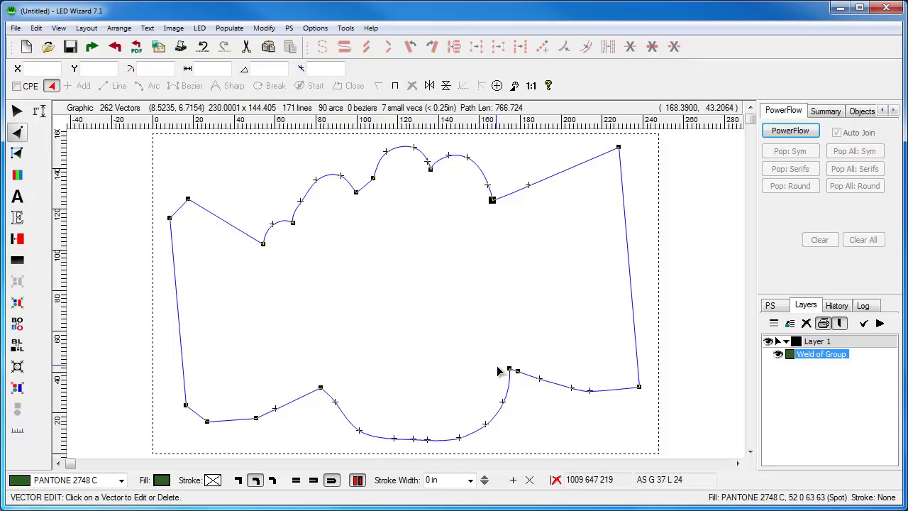
click(17, 111)
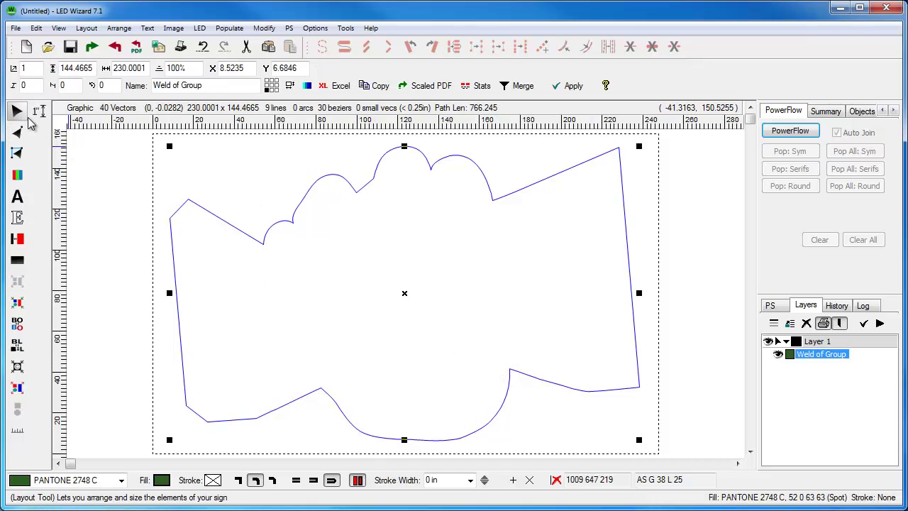
- Start a PowerFlow layout on the outline with PR at 95, try a symmetric population and clear its modules
click(790, 132)
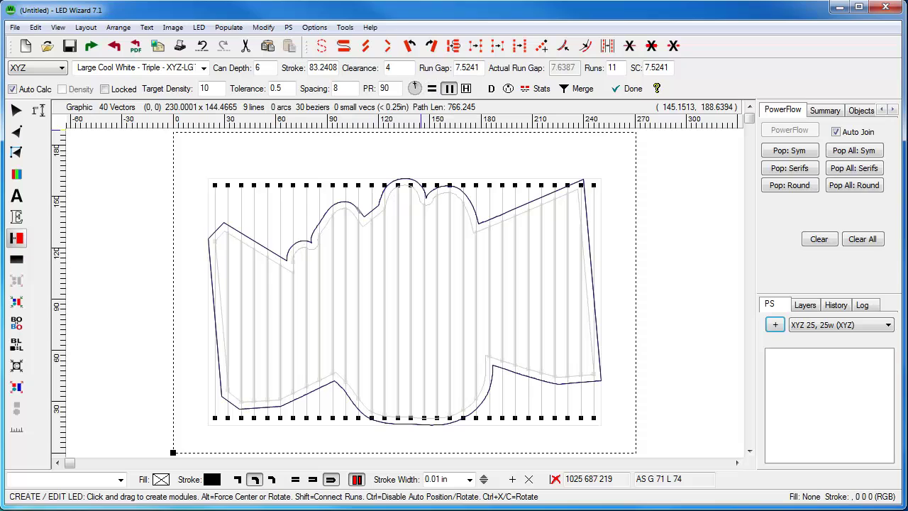
click(413, 82)
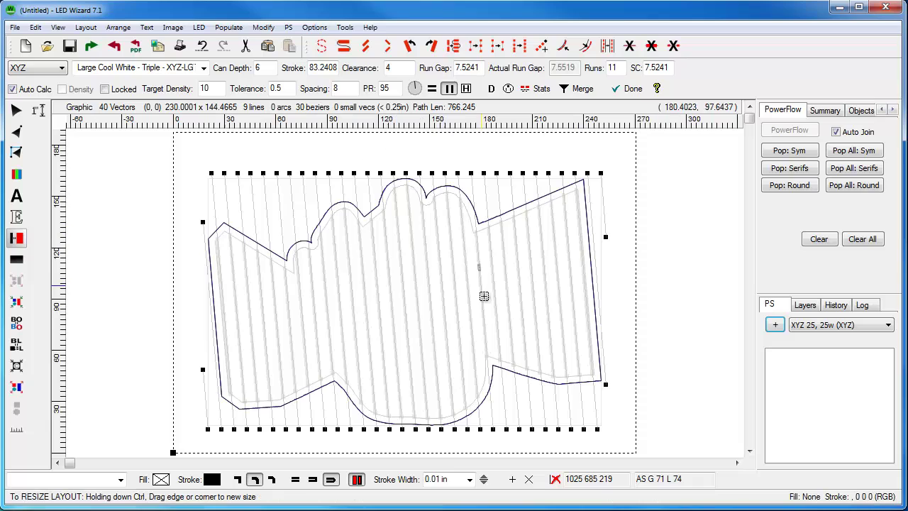
click(788, 151)
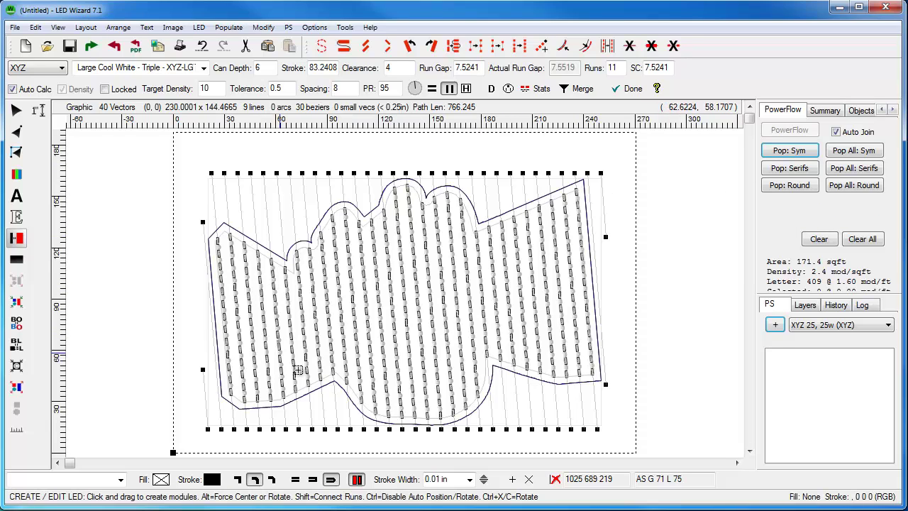
click(817, 240)
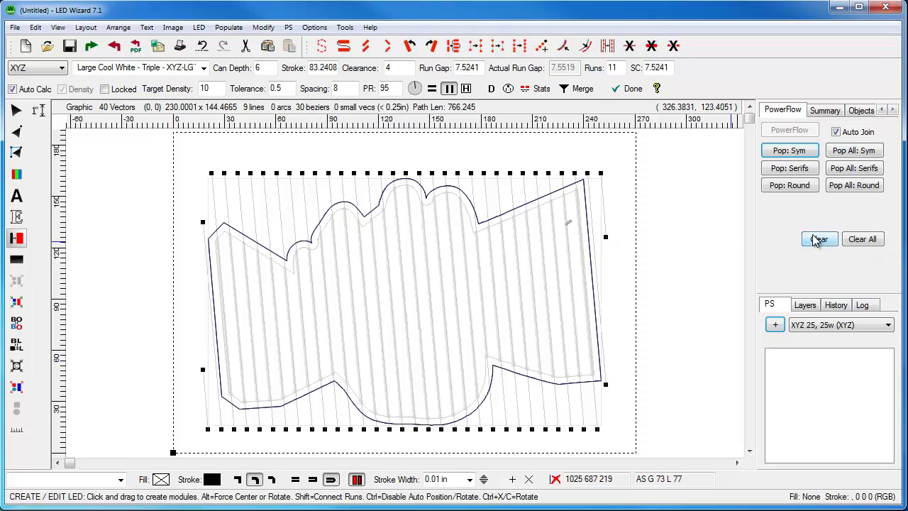
- Enable the H layout that adds a perimeter run, set the run gap to 8 and populate the outline symmetrically
click(466, 90)
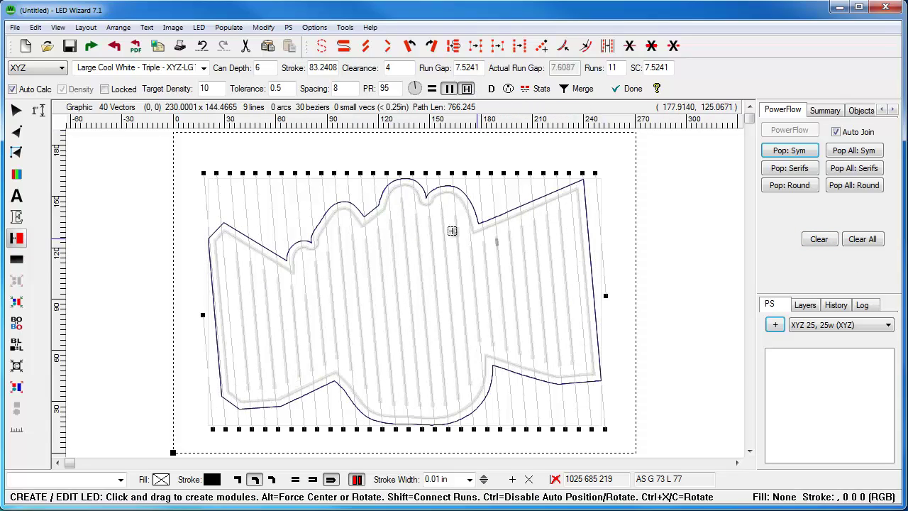
key(z)
drag(326, 170, 508, 253)
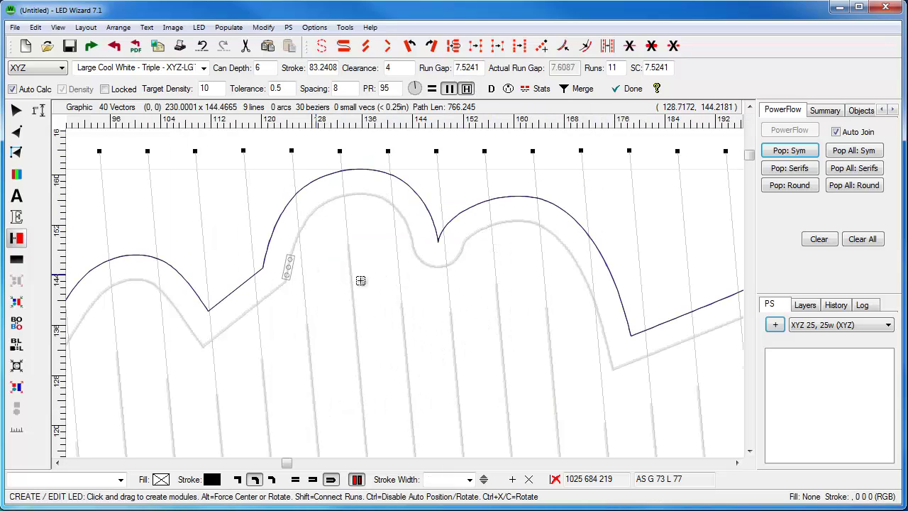
key(f)
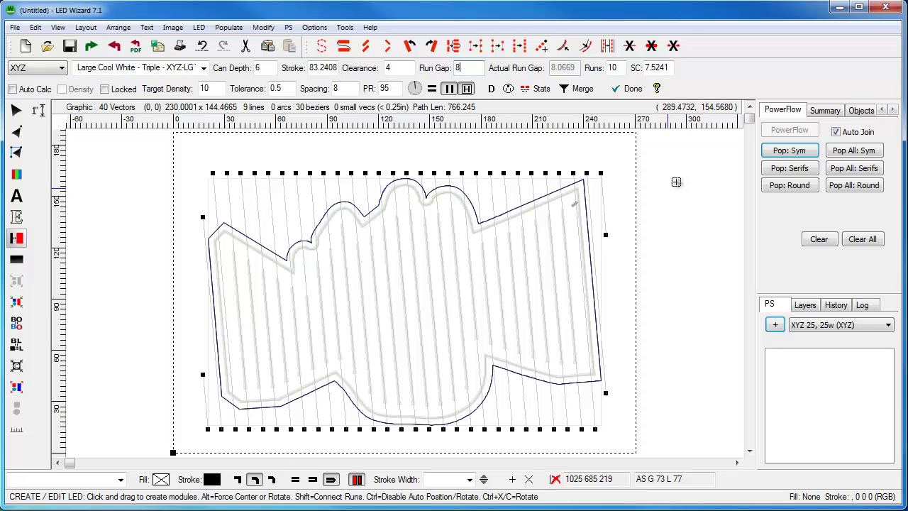
click(795, 152)
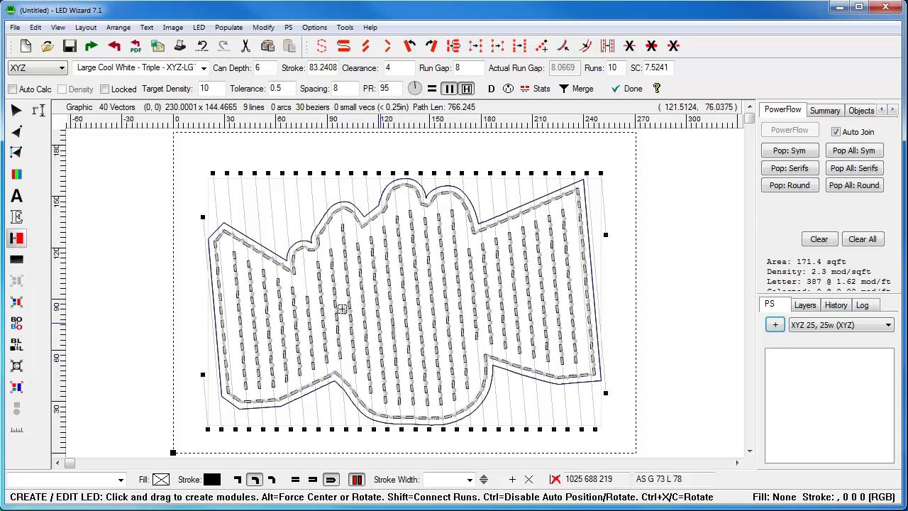
- Extend the short run near x = 77 upward with three more modules toward the small upper-left bump
key(z)
drag(241, 226, 415, 350)
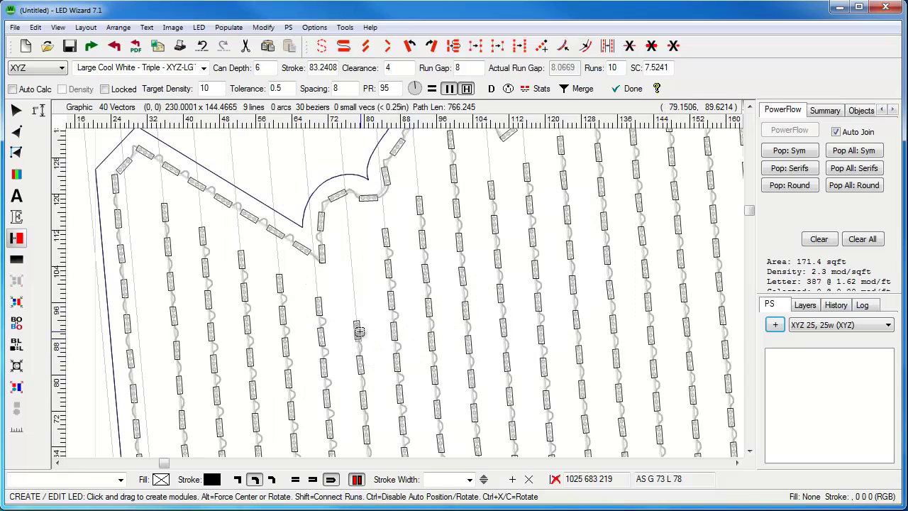
key(z)
drag(305, 363, 452, 225)
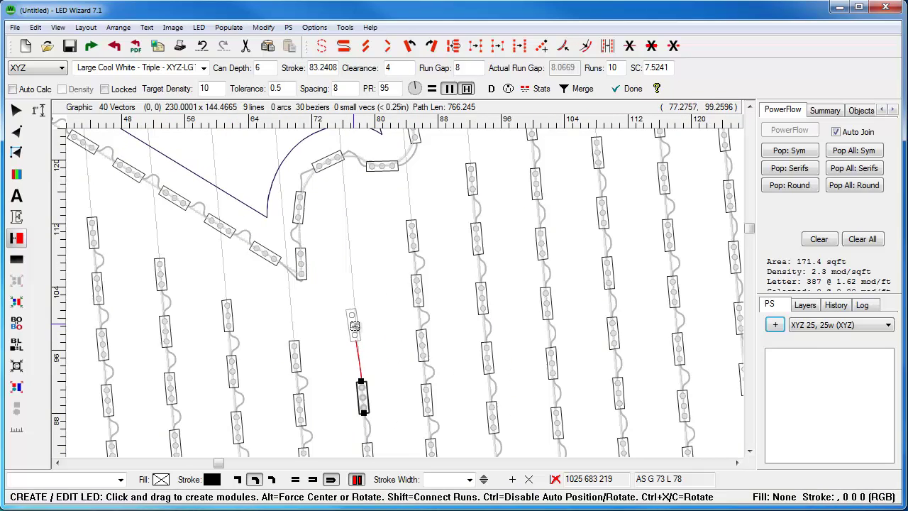
click(358, 337)
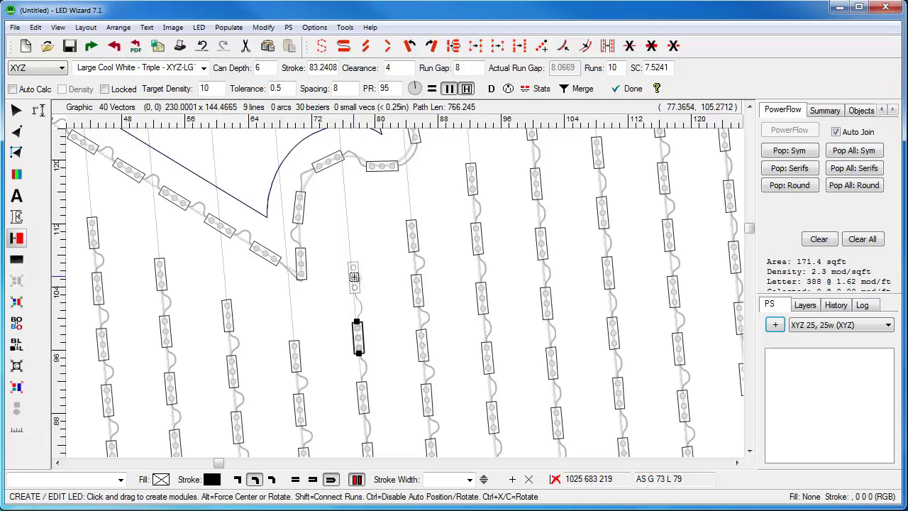
click(354, 277)
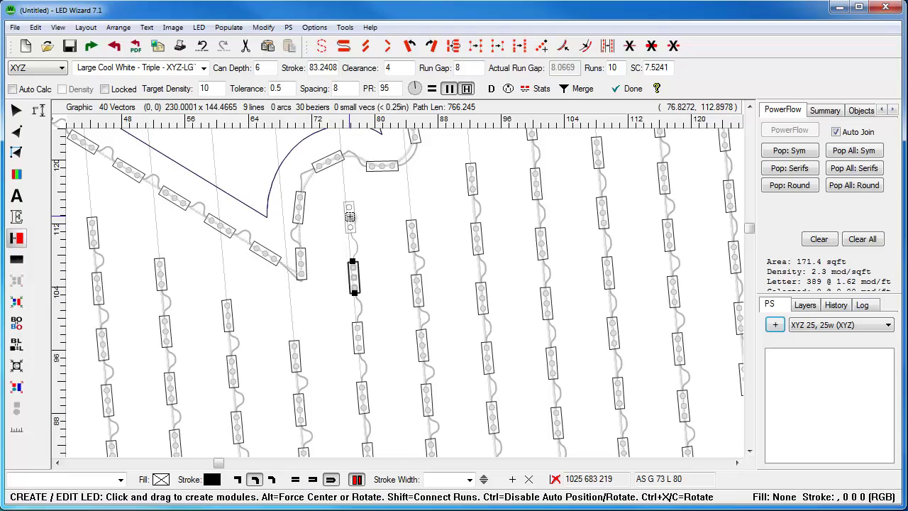
click(350, 217)
scroll(442, 337, down, 2)
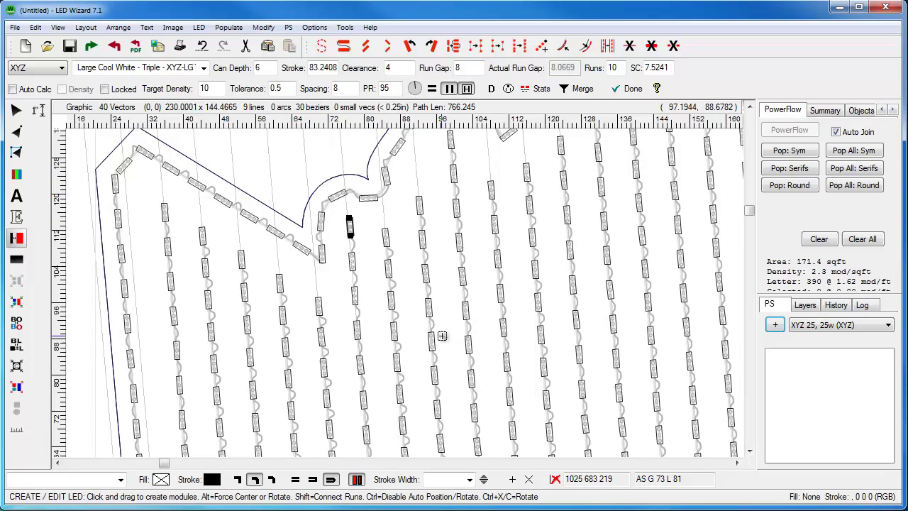
scroll(442, 336, down, 2)
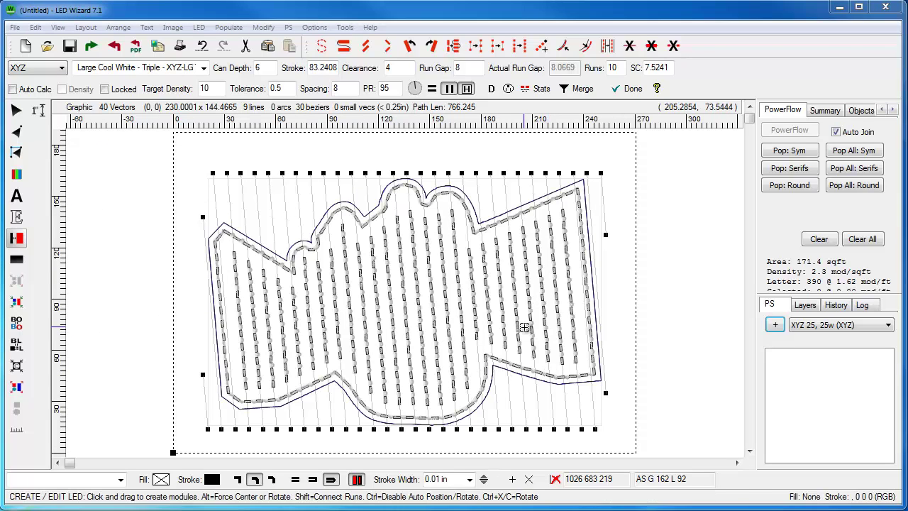
drag(523, 327, 653, 409)
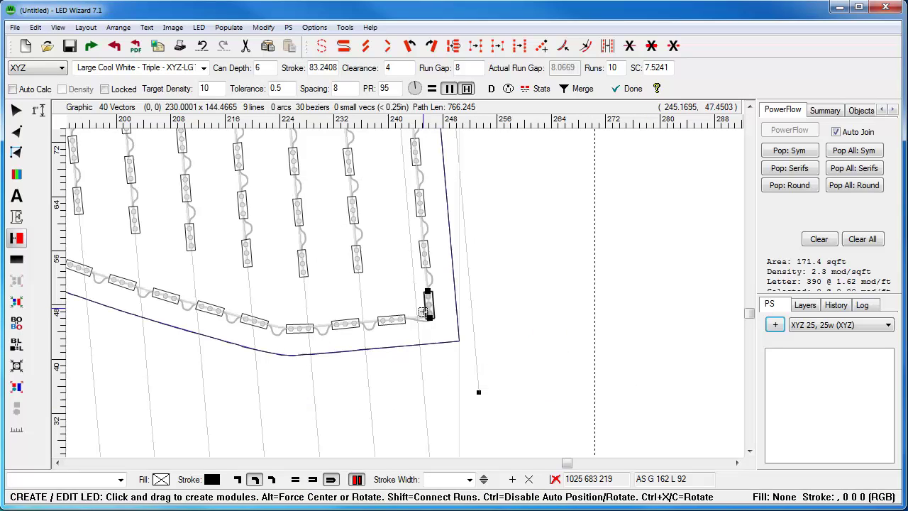
scroll(429, 317, down, 2)
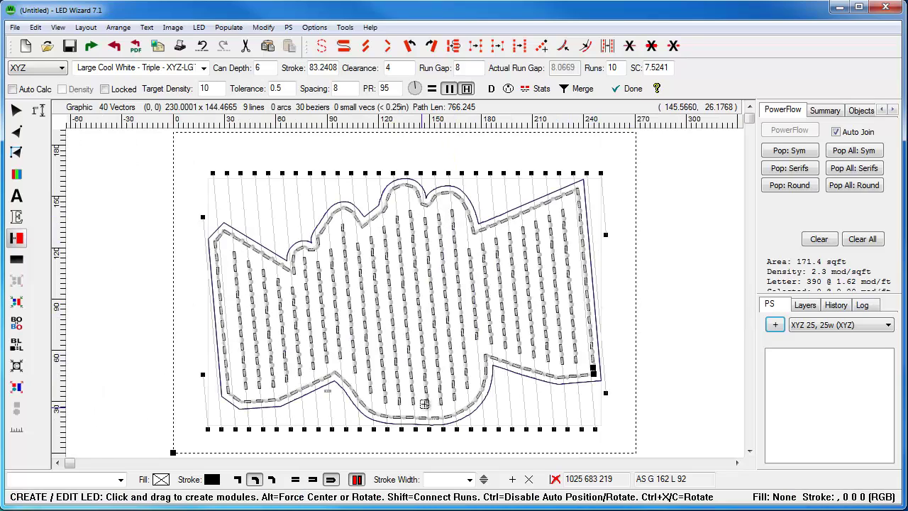
drag(193, 208, 271, 270)
right_click(367, 311)
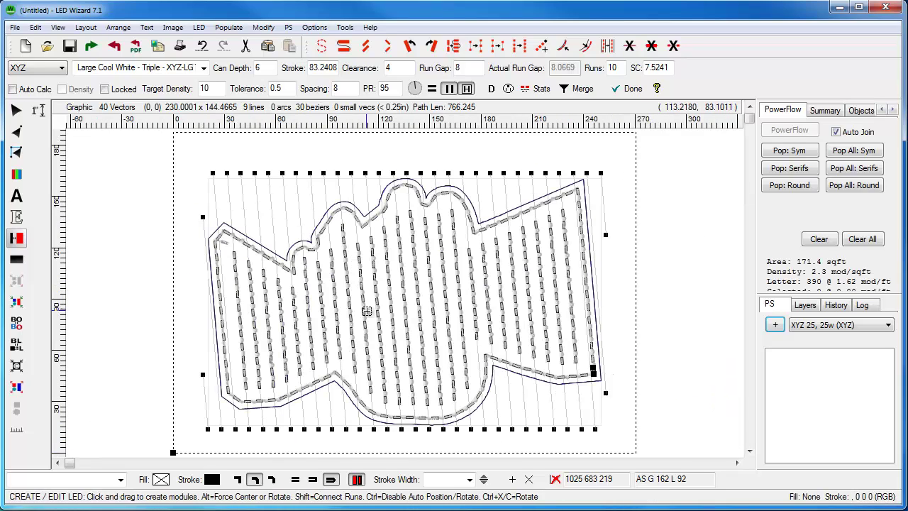
- Choose the XYZ 120, 120w power supply and add optimal power supplies by run
click(15, 114)
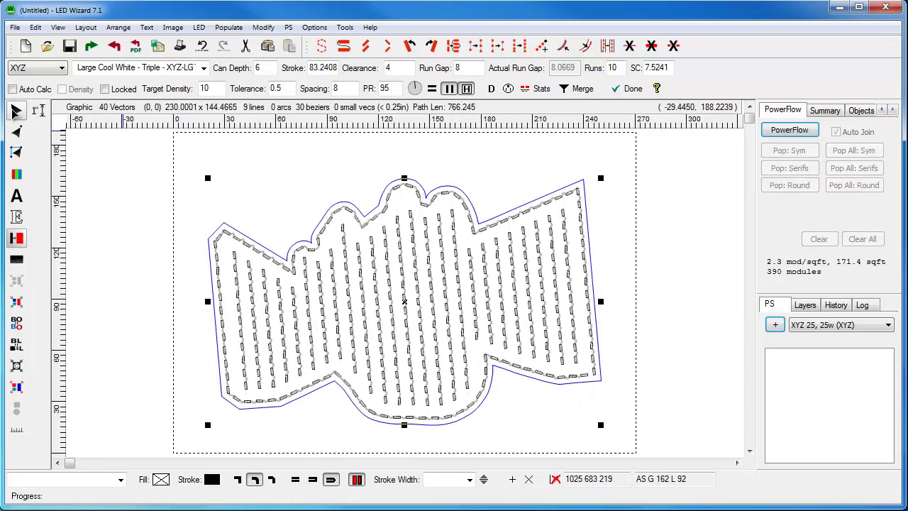
click(819, 327)
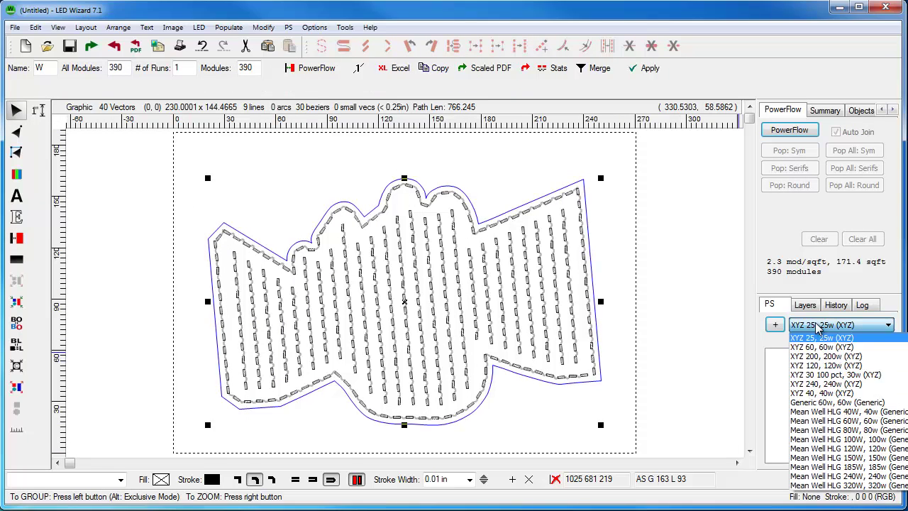
click(838, 365)
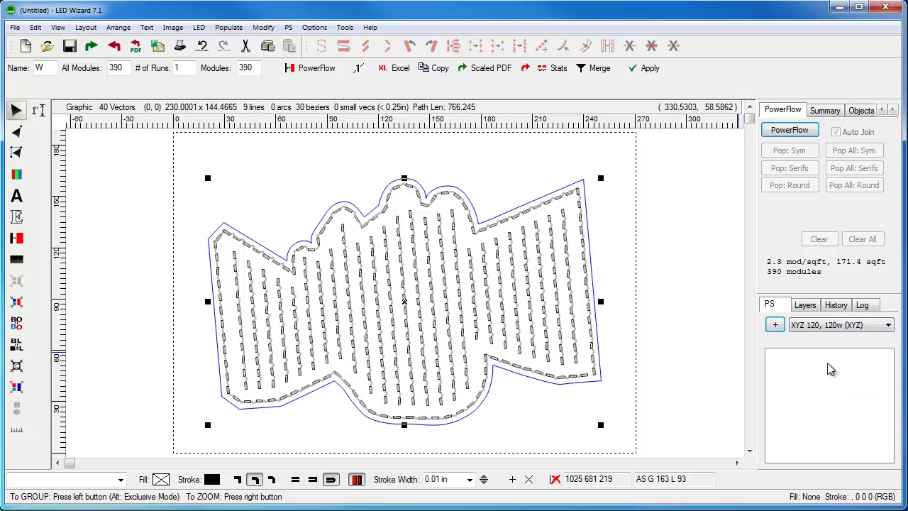
click(287, 29)
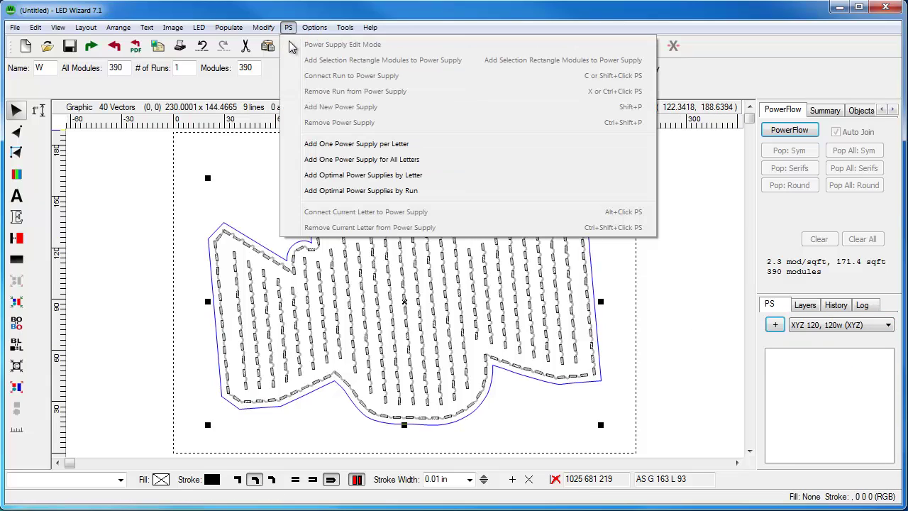
click(423, 191)
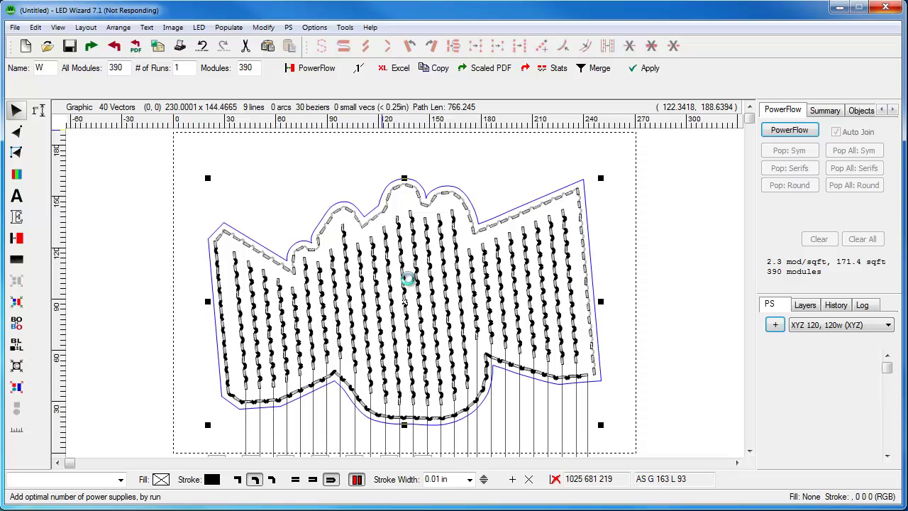
- Check the power supply load labels and move the populated outline down, closer to the power supplies
drag(231, 379, 507, 437)
drag(421, 349, 520, 287)
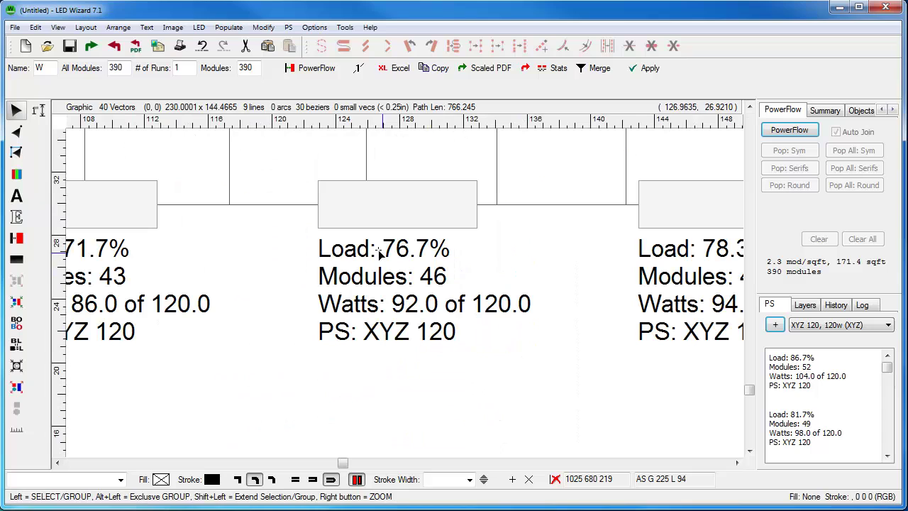
right_click(429, 319)
right_click(430, 322)
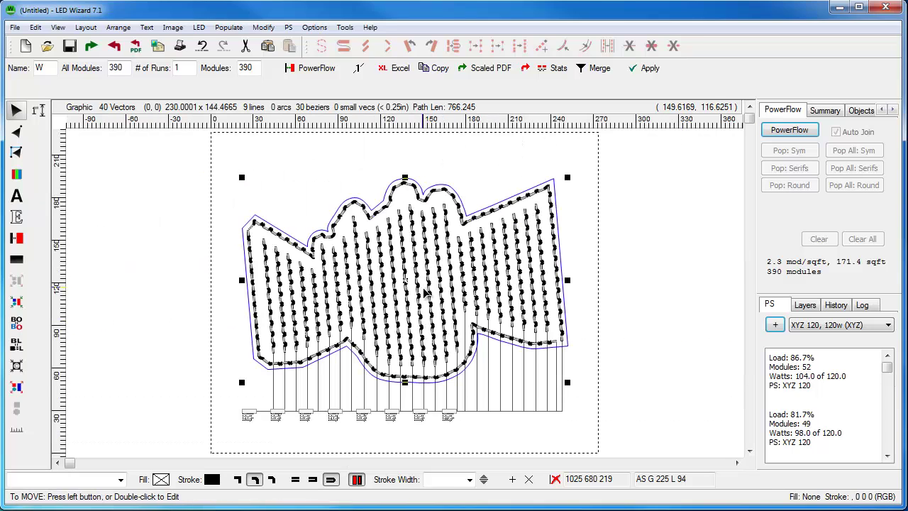
drag(425, 291, 422, 307)
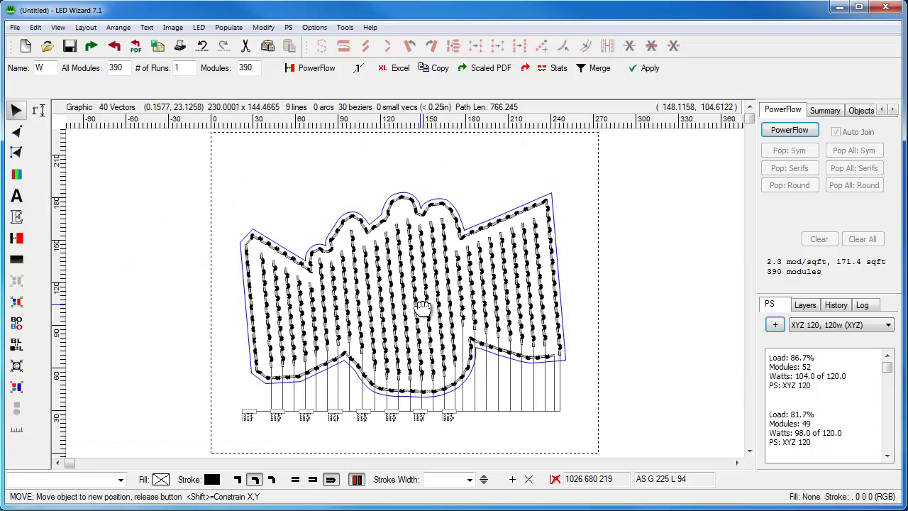
click(468, 183)
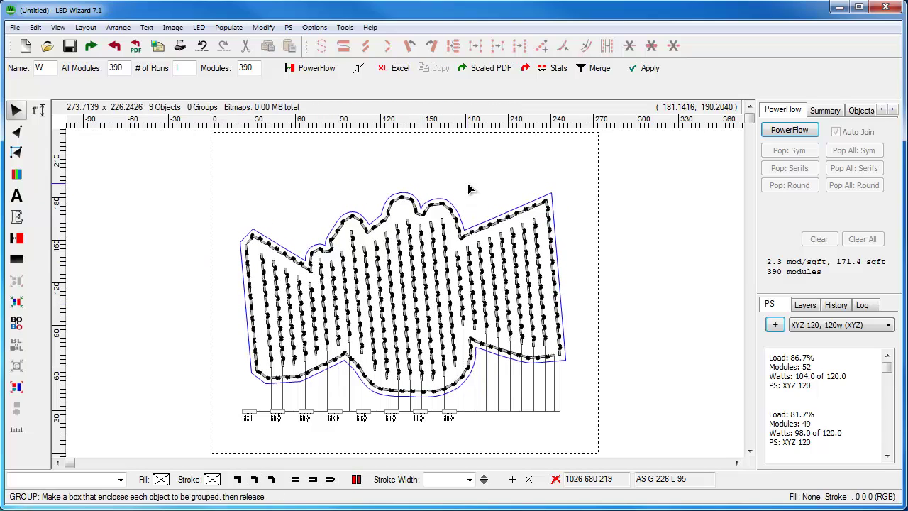
- Generate the layout statistics and delete the per-letter statistics block under the power supplies
click(547, 69)
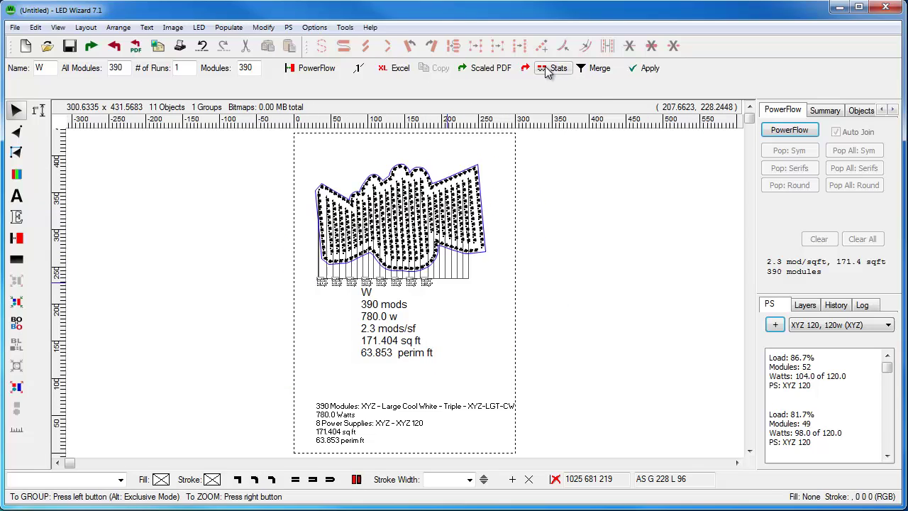
drag(394, 342, 377, 353)
key(Delete)
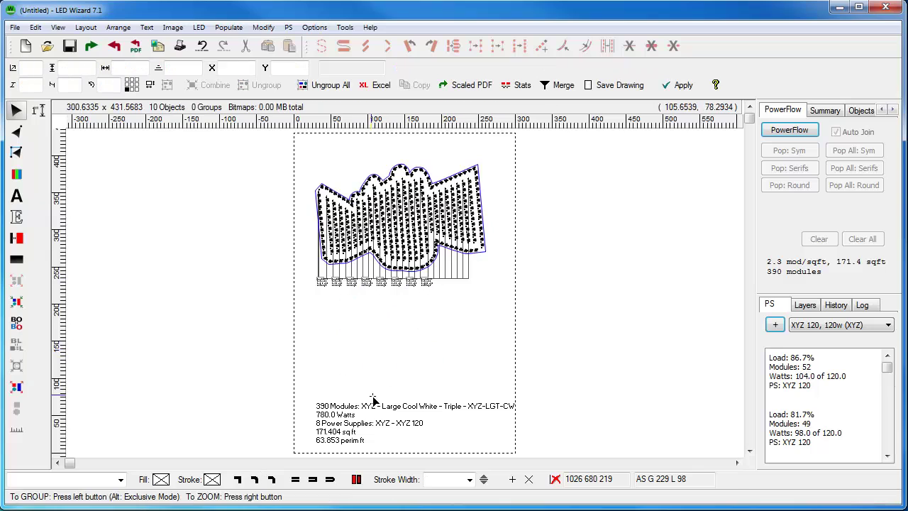
- Move the statistics text just below the power supply labels and shrink the layout area to about 288 x 272
drag(380, 407, 370, 299)
drag(512, 450, 508, 396)
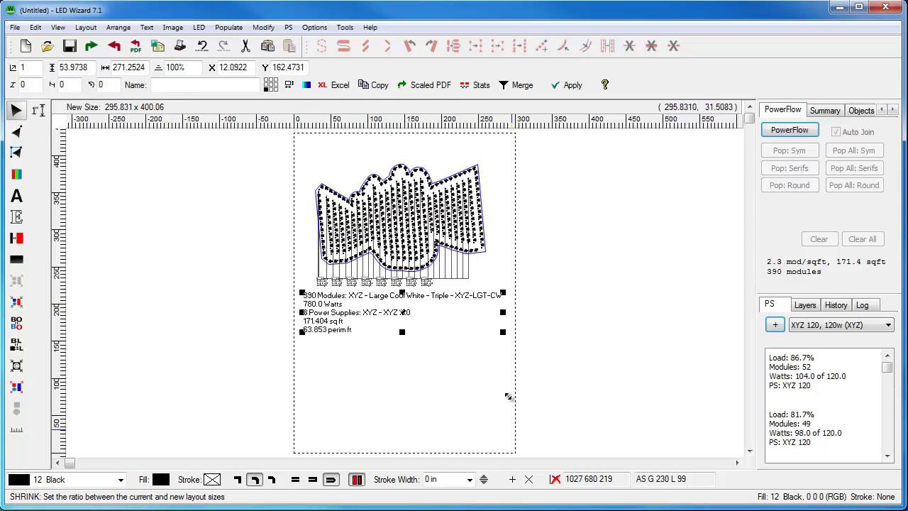
drag(505, 332, 505, 333)
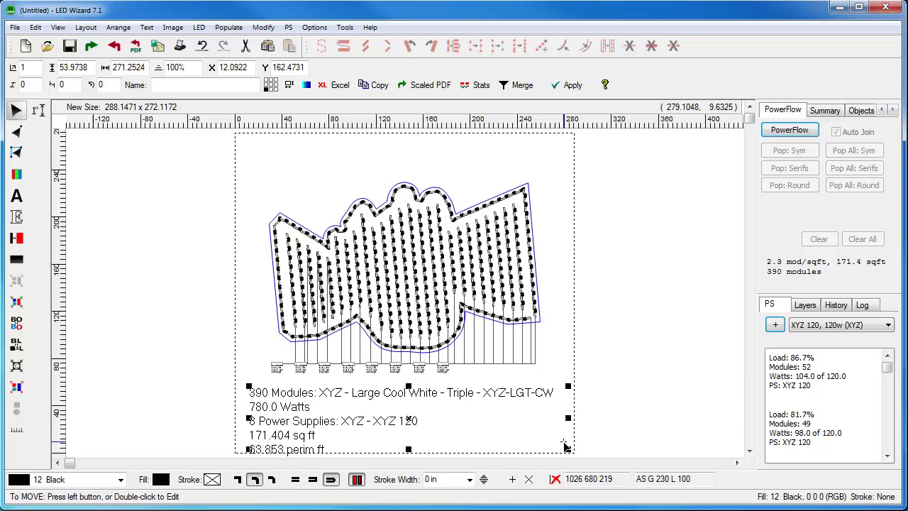
- Scale the statistics text down, place it above the outline's upper-left edge, and nudge the outline slightly right to clear the text
drag(480, 405, 422, 399)
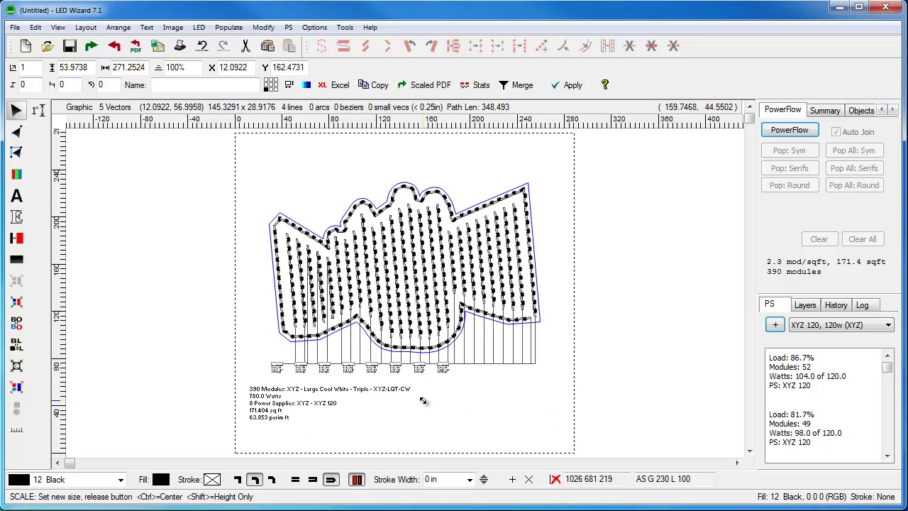
drag(294, 402, 321, 186)
drag(262, 258, 459, 159)
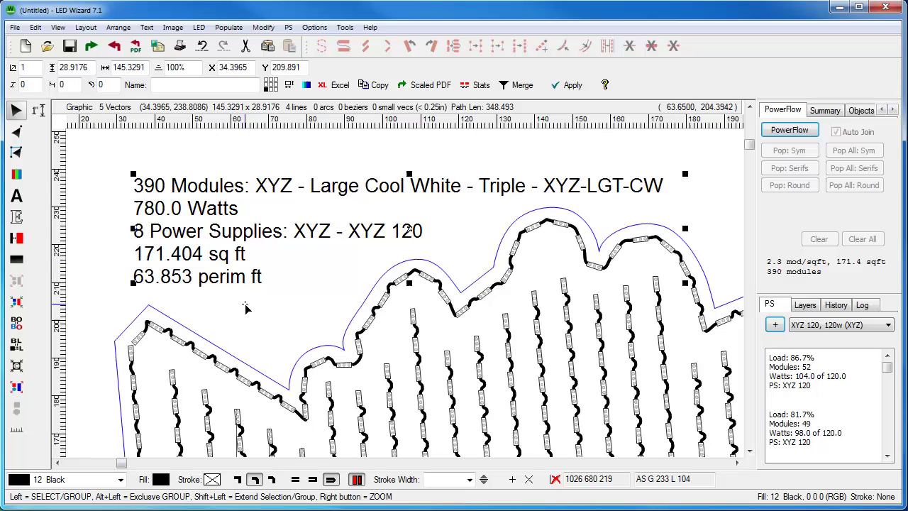
drag(685, 174, 556, 199)
drag(304, 211, 309, 216)
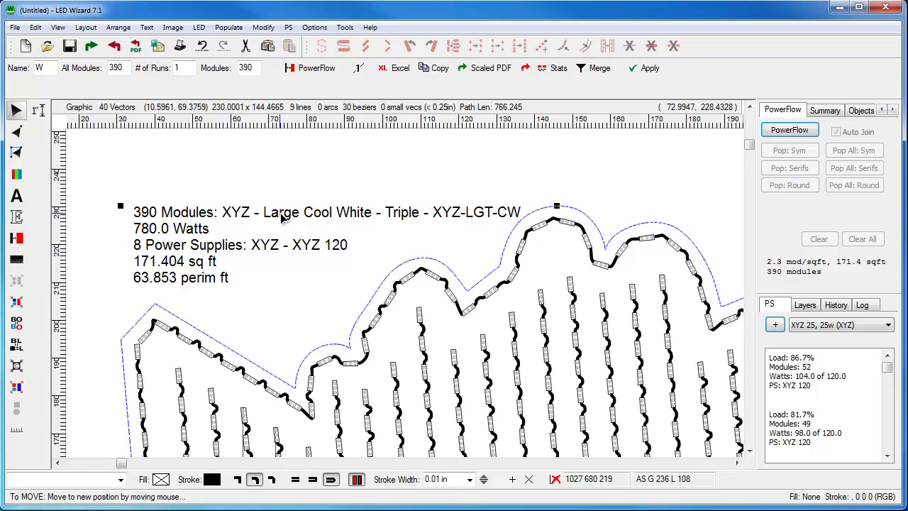
right_click(281, 214)
click(277, 149)
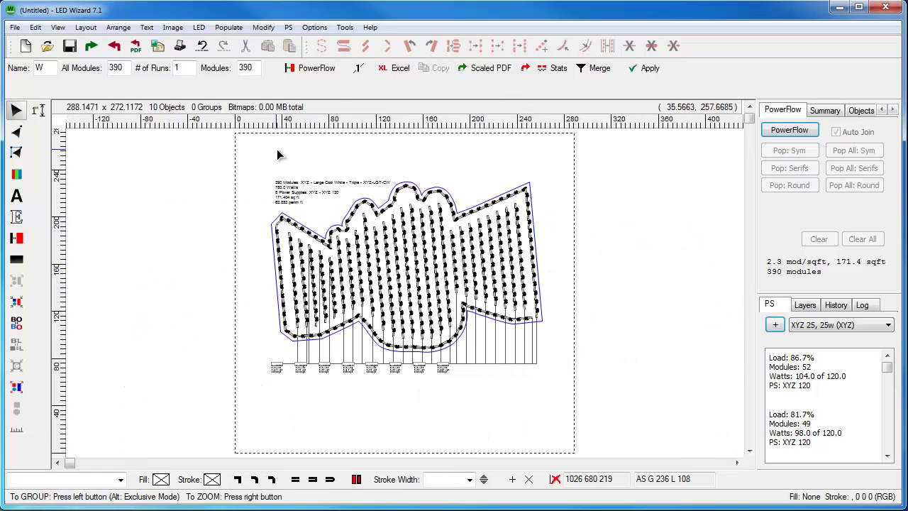
- Add an overall width dimension above the outline and extend its left extension line down beside the statistics text
drag(256, 165, 578, 284)
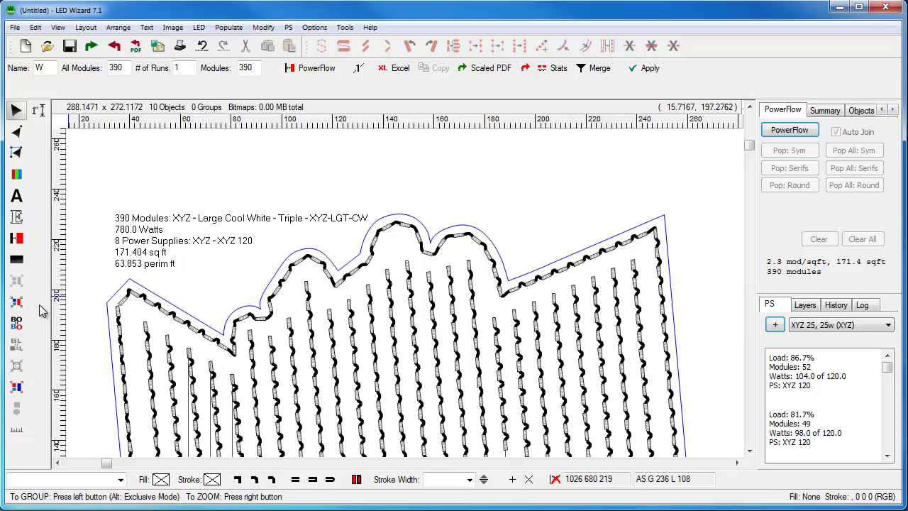
click(37, 110)
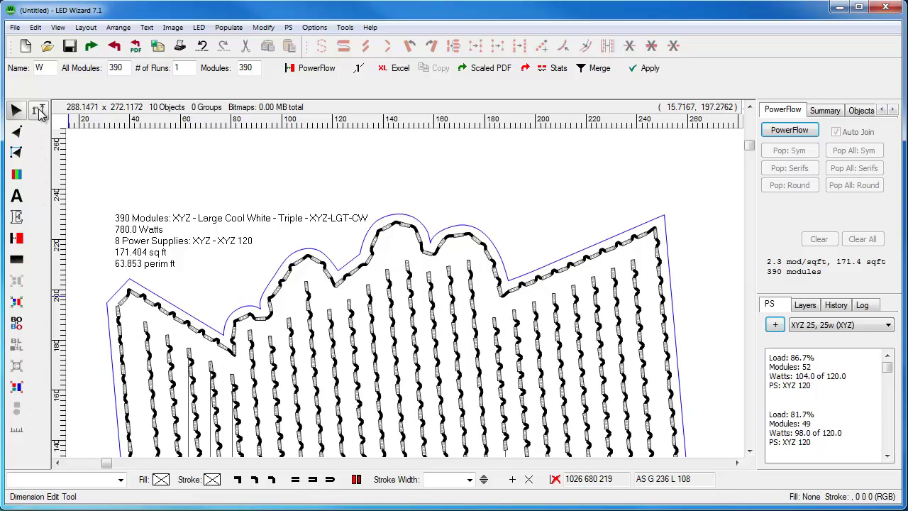
mouse_move(104, 180)
mouse_down()
mouse_move(687, 188)
mouse_move(690, 213)
mouse_up()
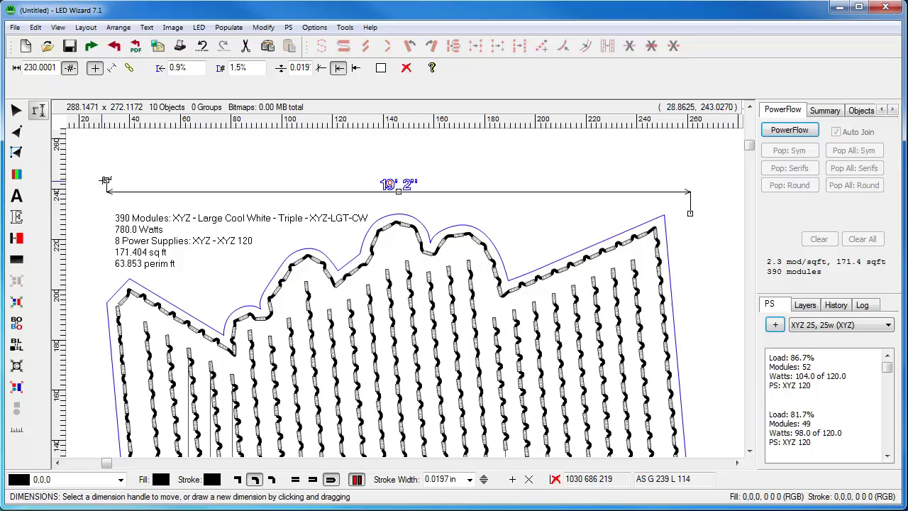
drag(106, 181, 99, 235)
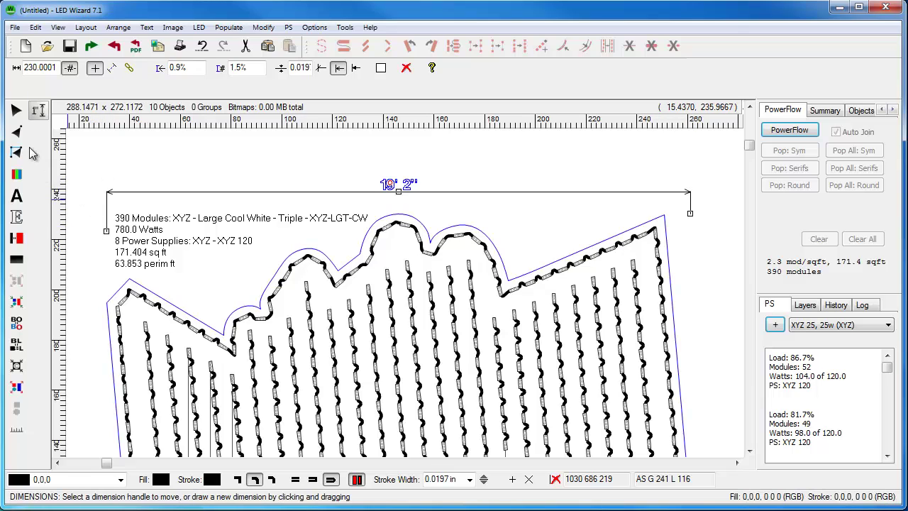
click(17, 110)
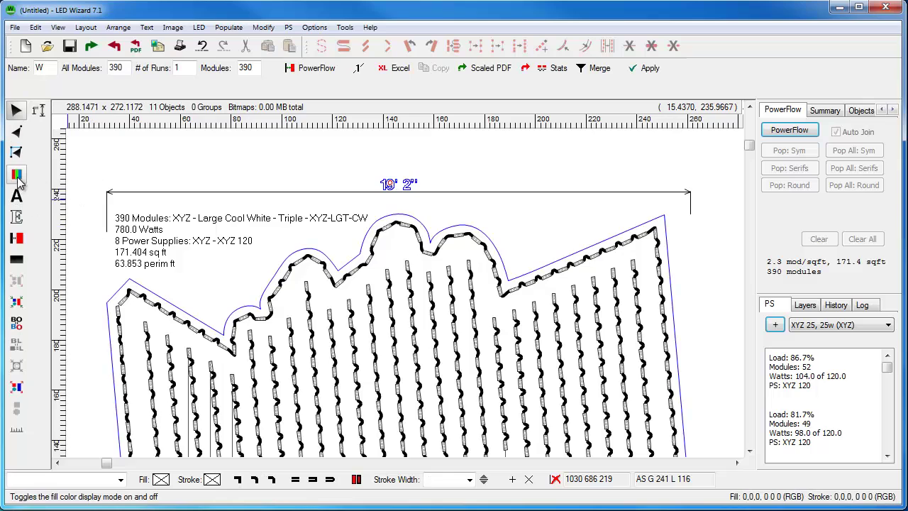
- Turn on the fill color display and shrink the layout area around the drawing to about 254 x 199
click(16, 174)
right_click(218, 233)
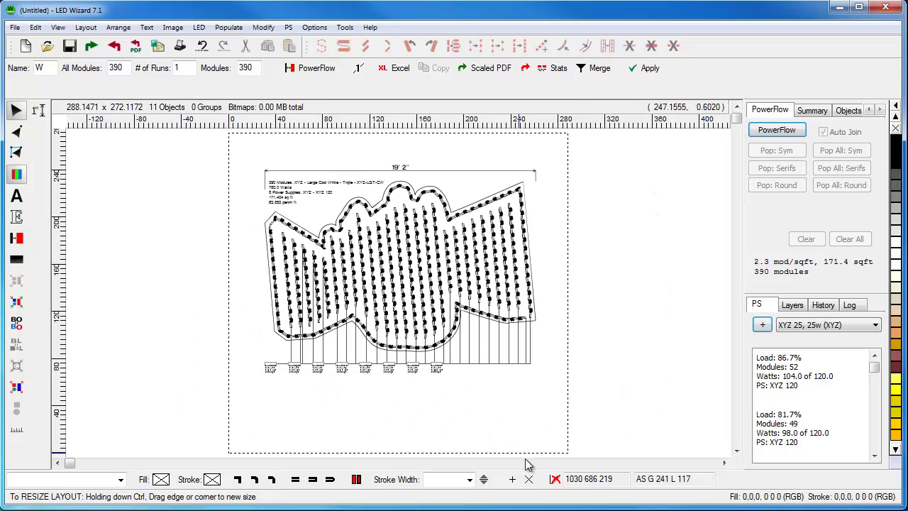
drag(553, 395, 550, 385)
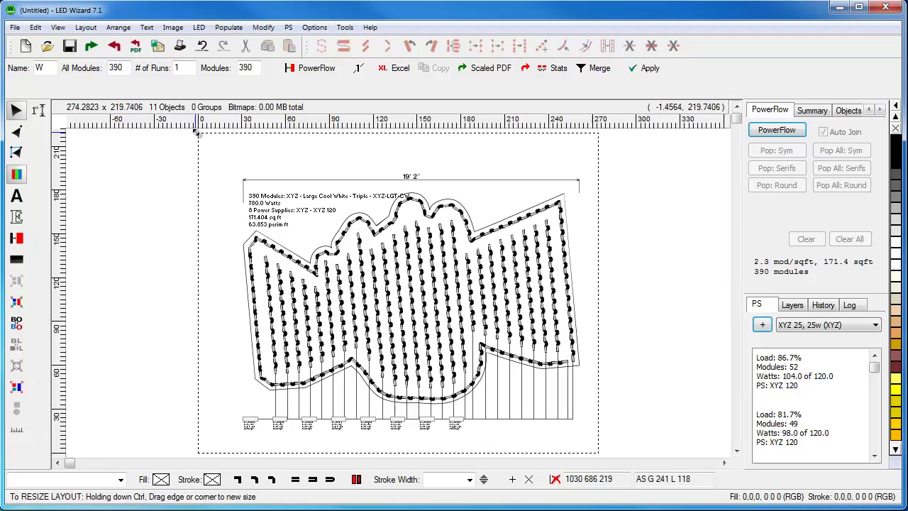
drag(199, 134, 227, 163)
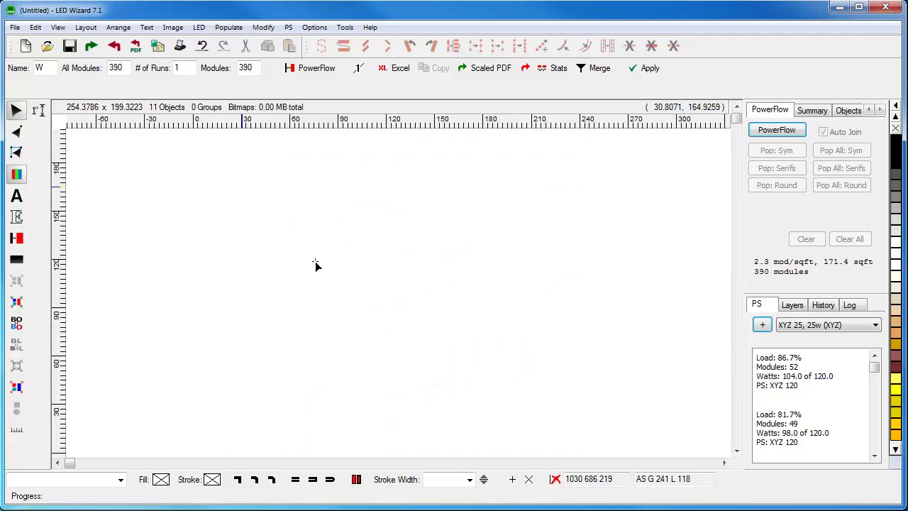
- Inspect the upper-left statistics block and the power supply load labels below the outline
drag(199, 251, 395, 149)
right_click(402, 298)
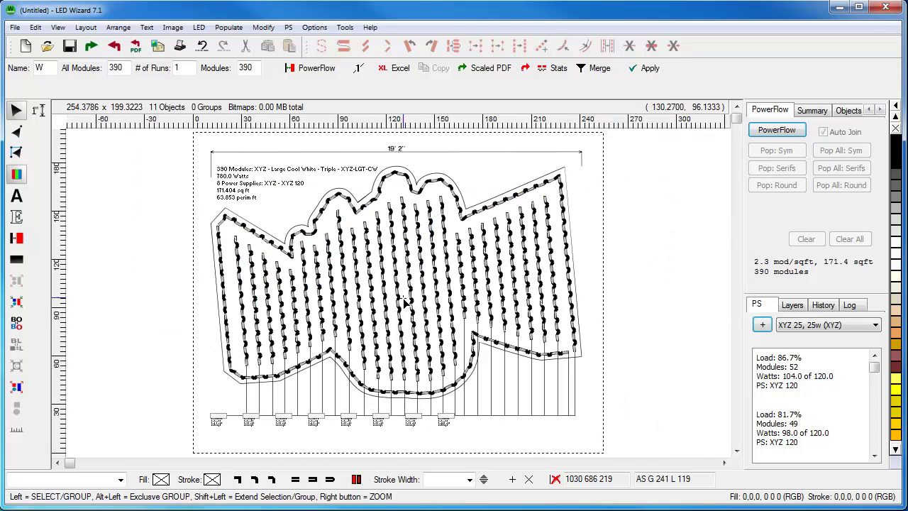
drag(332, 318, 482, 446)
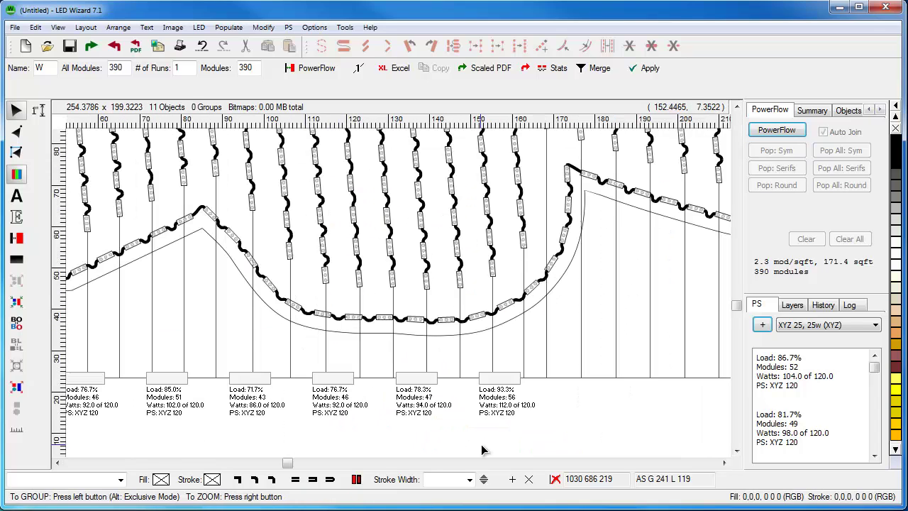
right_click(389, 278)
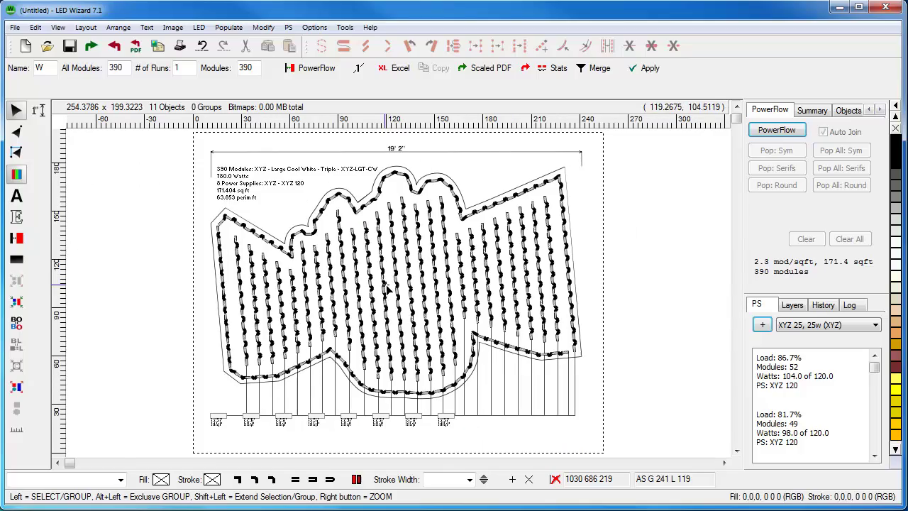